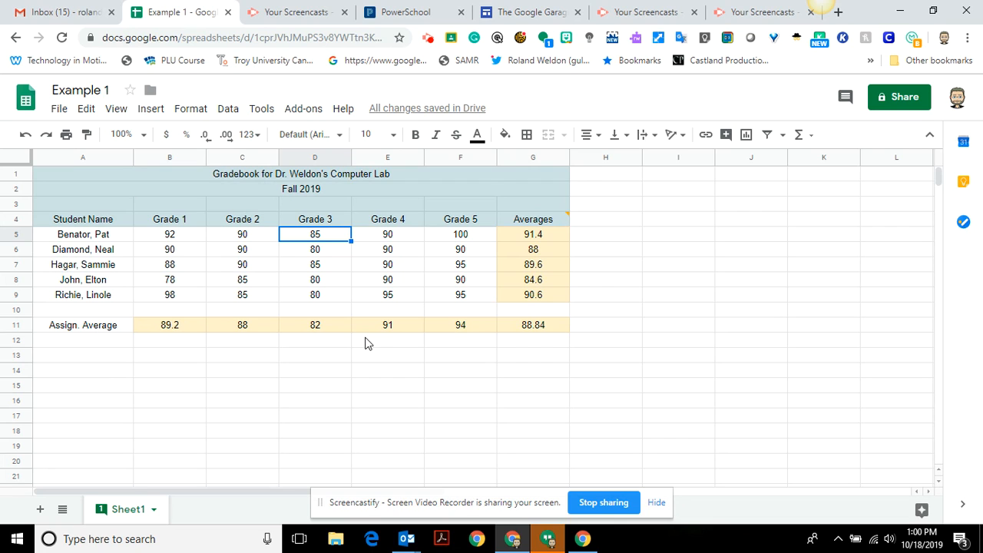
- Rename the existing gradebook sheet as "Period 1"
left_click(155, 512)
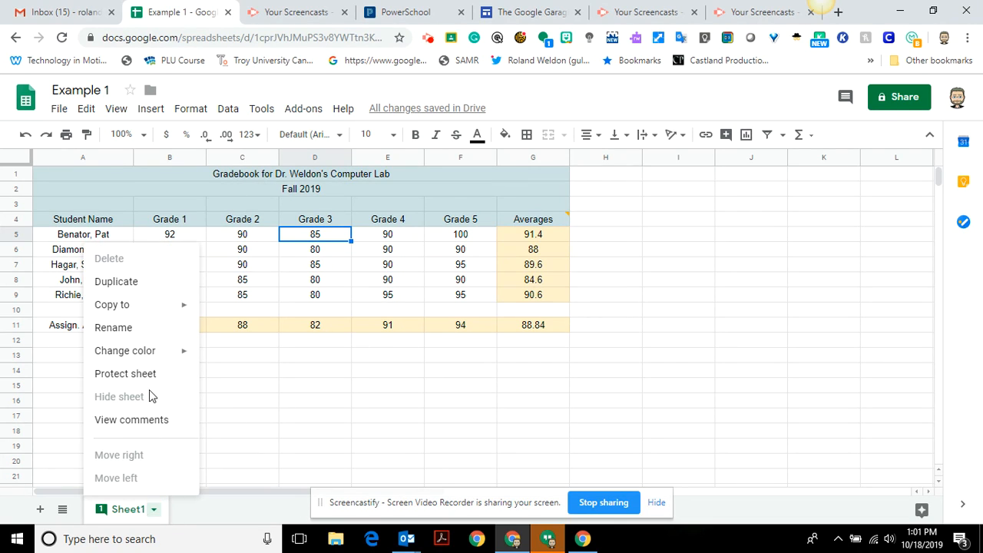
left_click(137, 329)
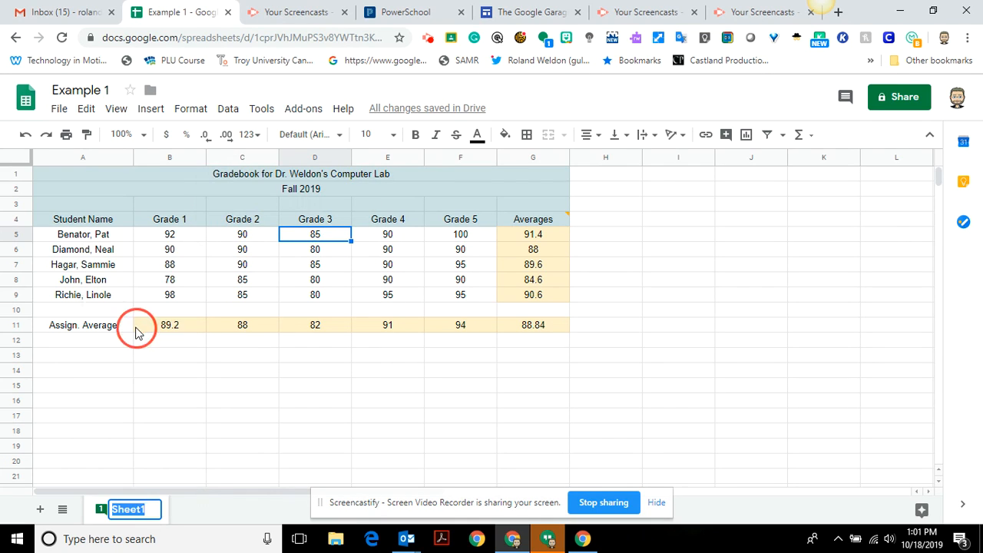
type("Period 1")
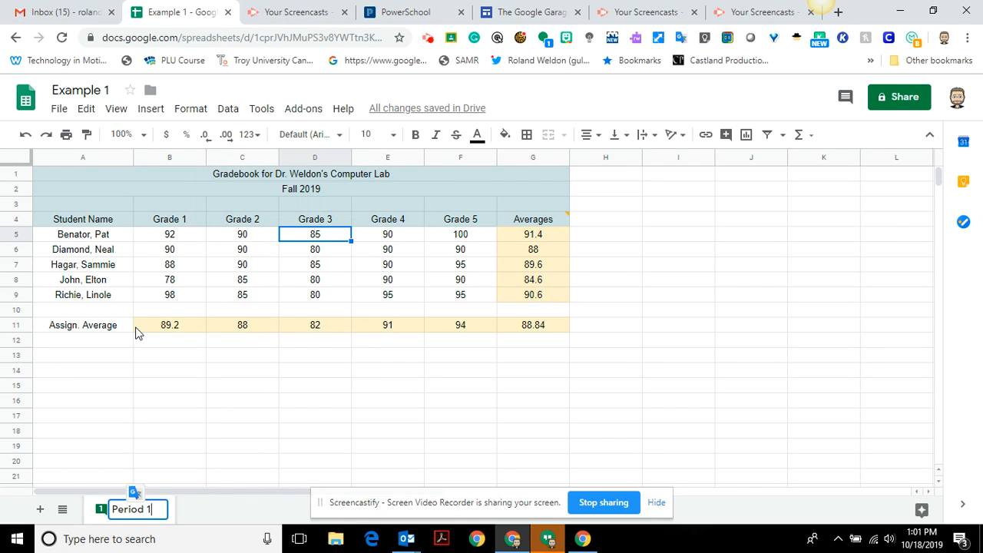
left_click(199, 420)
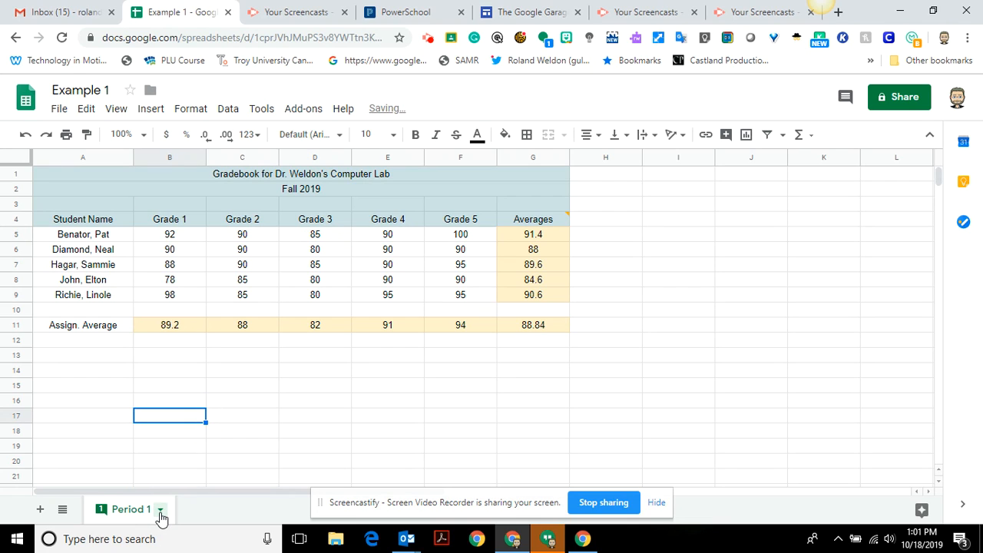
- Add a new blank sheet to the workbook and name it "Period 2"
left_click(41, 511)
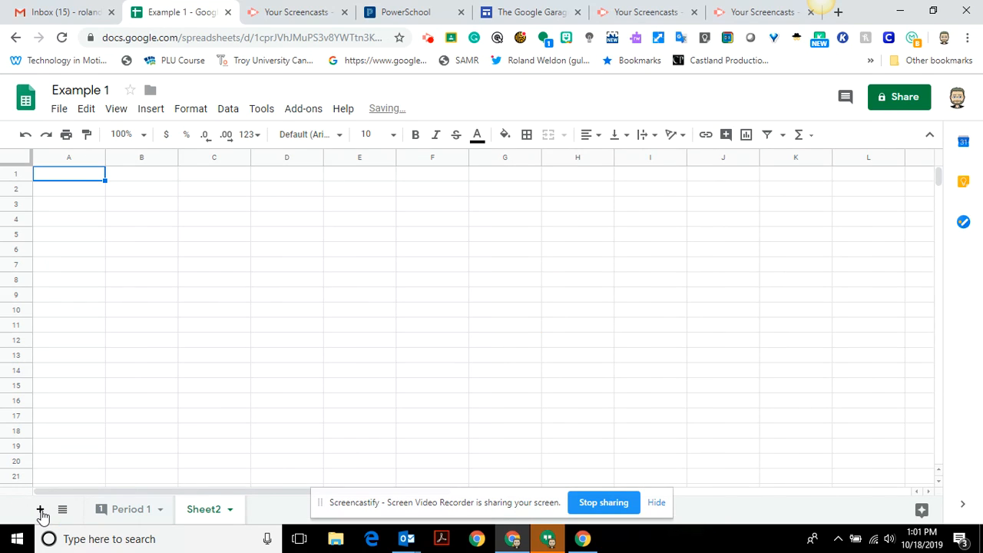
left_click(229, 510)
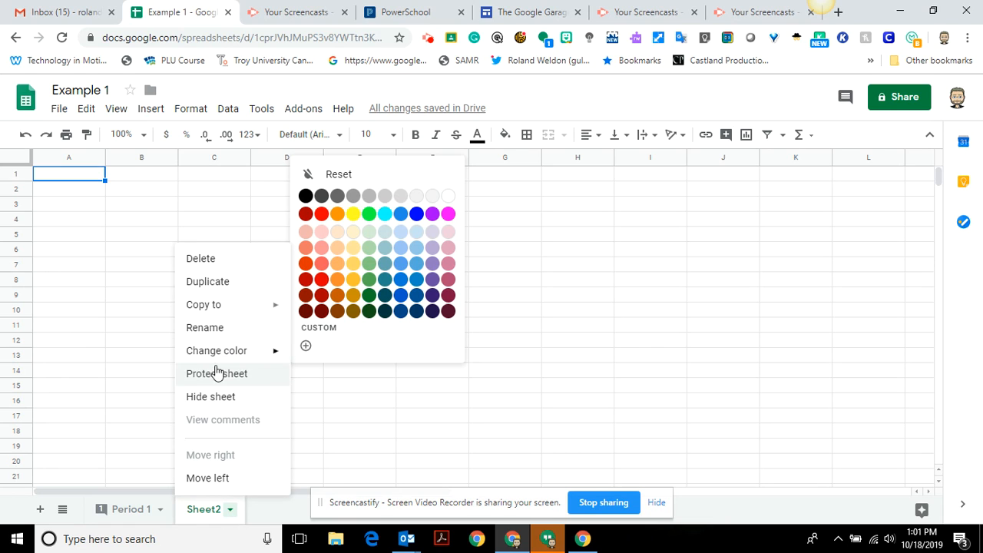
left_click(214, 329)
type("P")
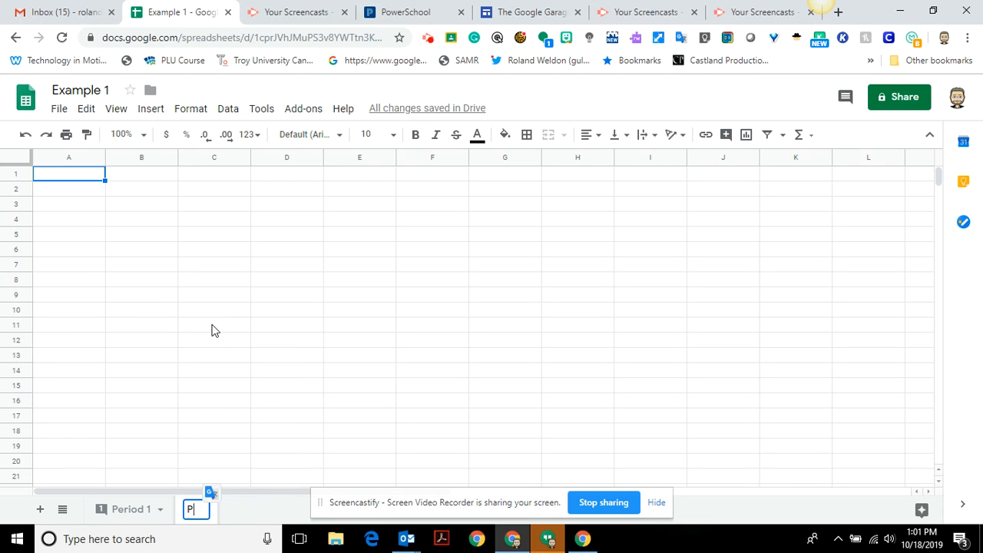
type("eriod 2")
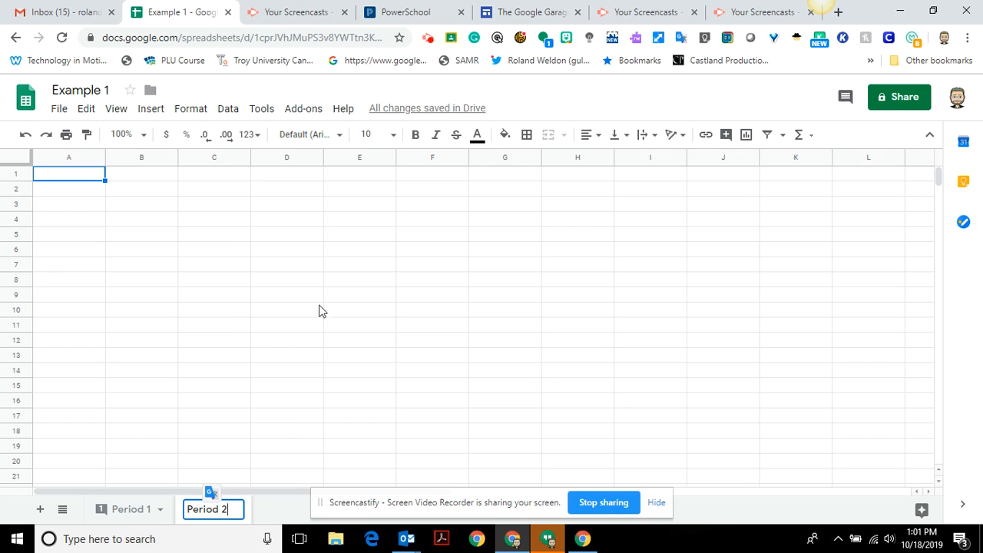
left_click(305, 416)
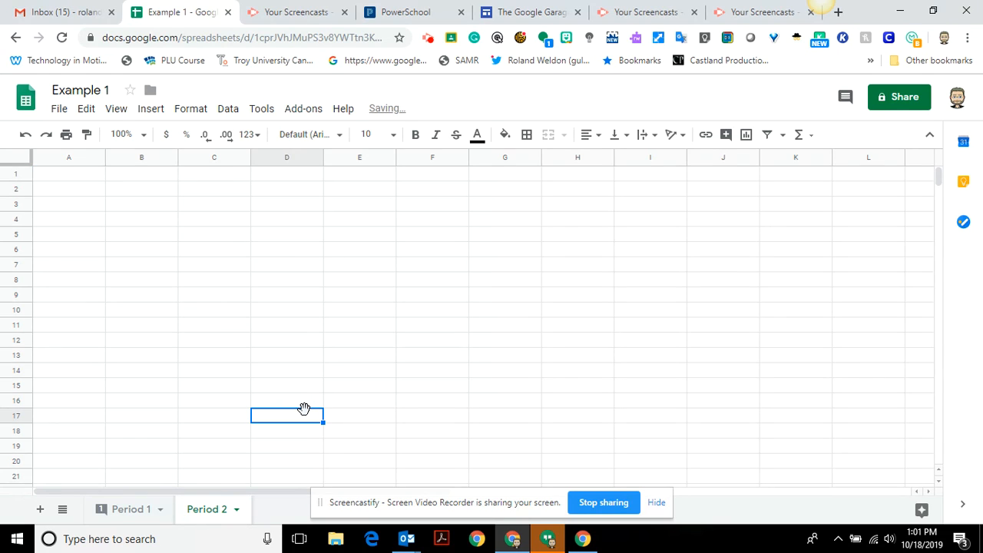
- Set the tab color of the Period 2 sheet to bright red
left_click(236, 510)
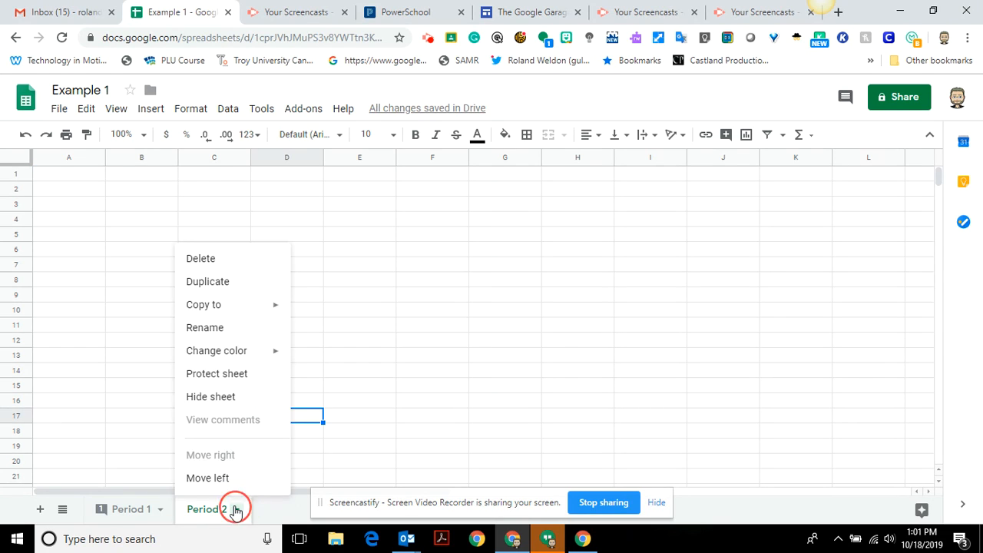
mouse_move(235, 360)
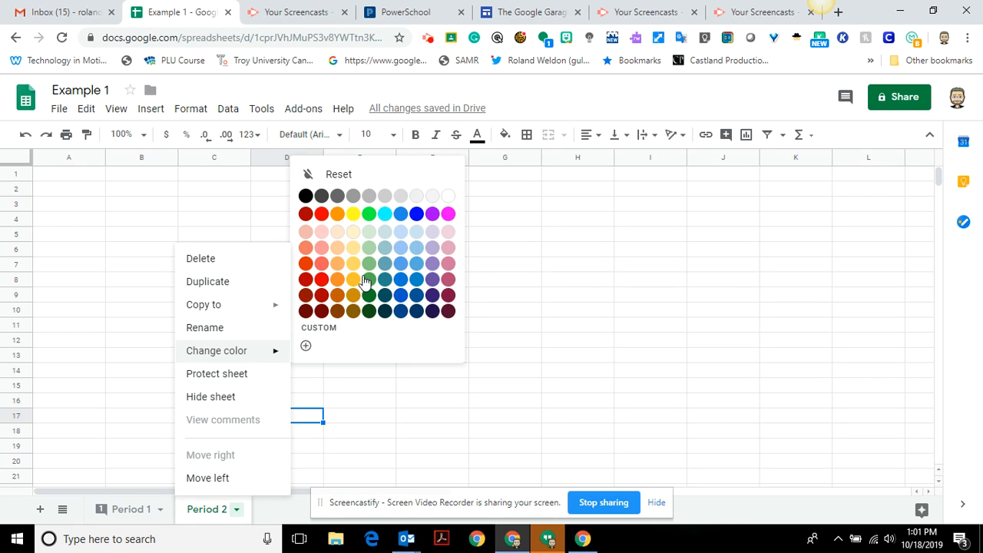
left_click(321, 215)
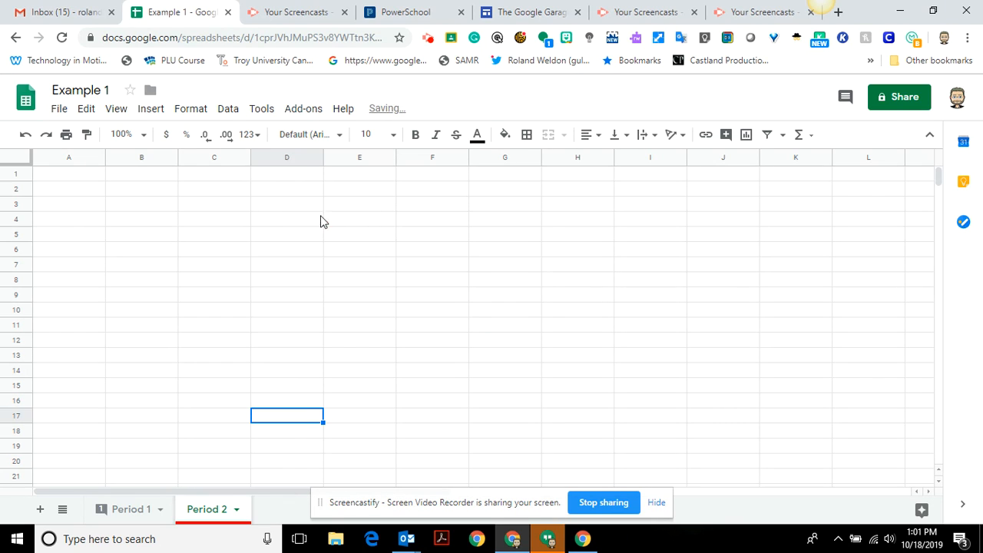
- Set the tab color of the Period 1 sheet to bright green
left_click(158, 511)
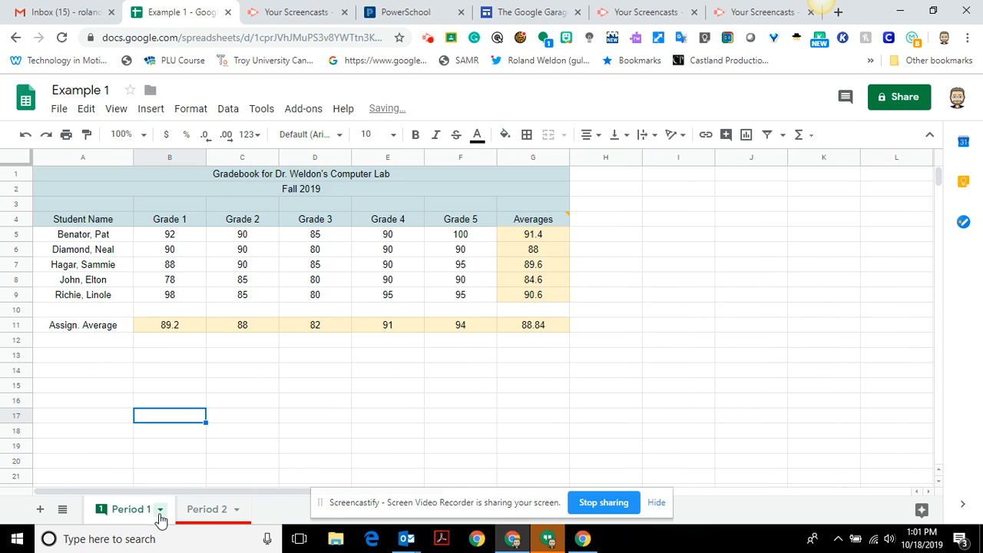
left_click(159, 510)
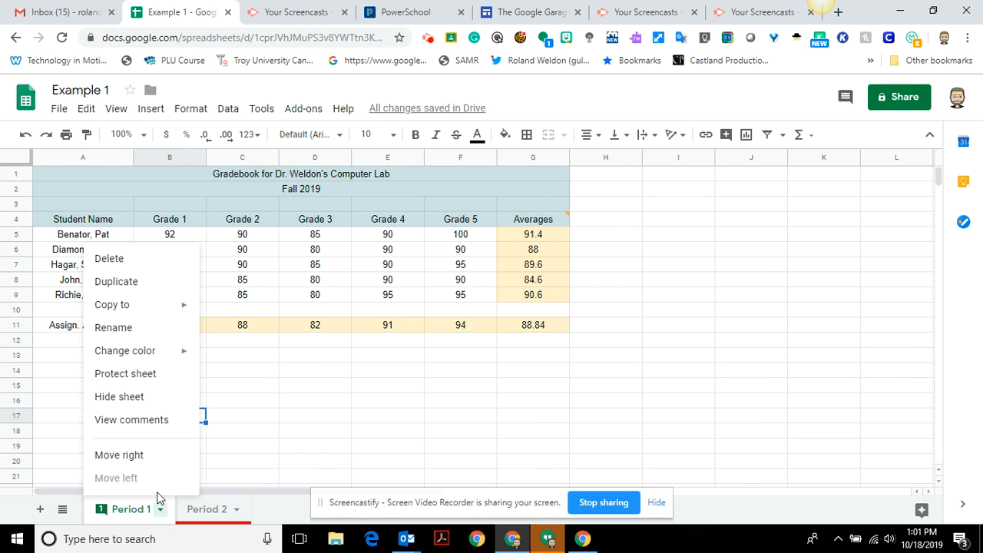
mouse_move(163, 353)
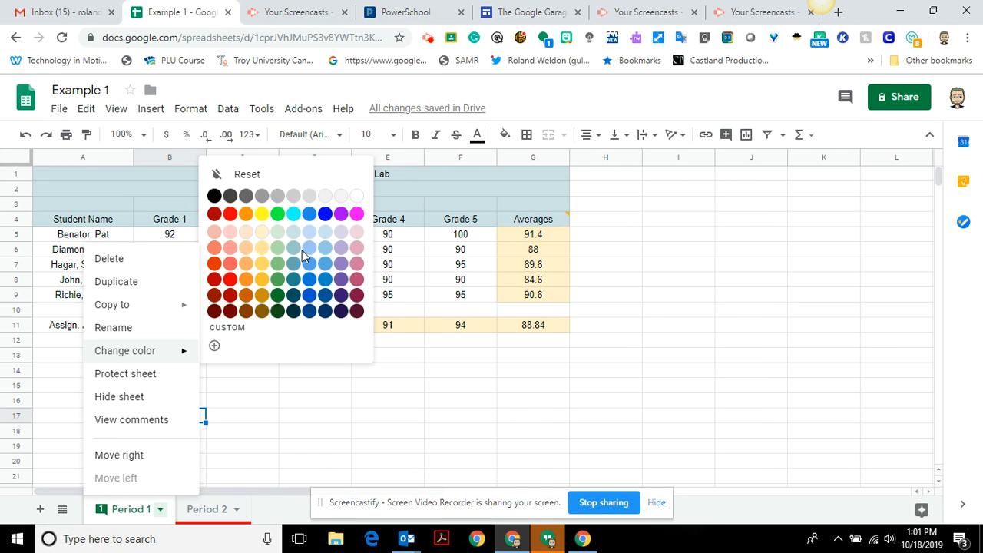
left_click(278, 215)
left_click(265, 449)
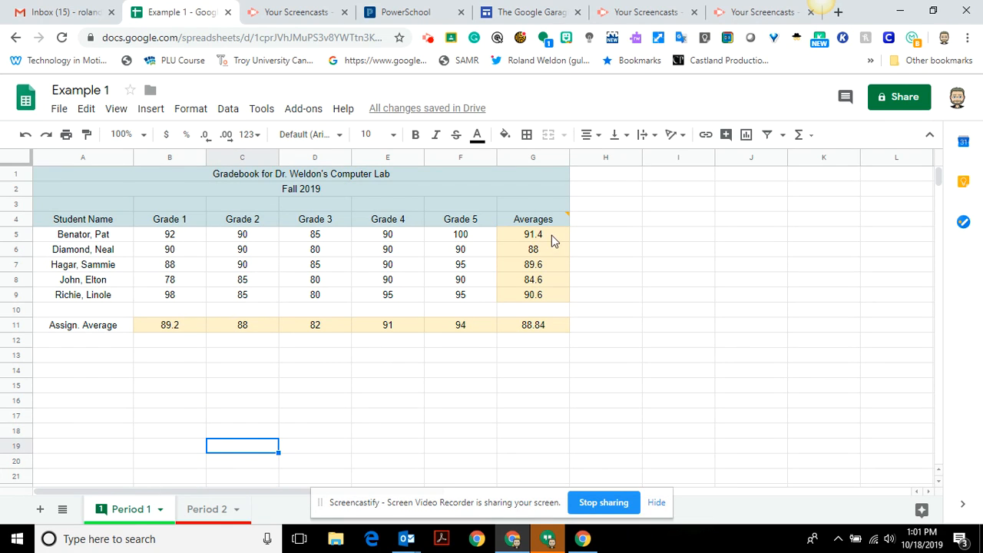
- Enter "Period 1" in cell G3, above the Averages heading of the Period 1 sheet
mouse_move(534, 223)
left_click(514, 207)
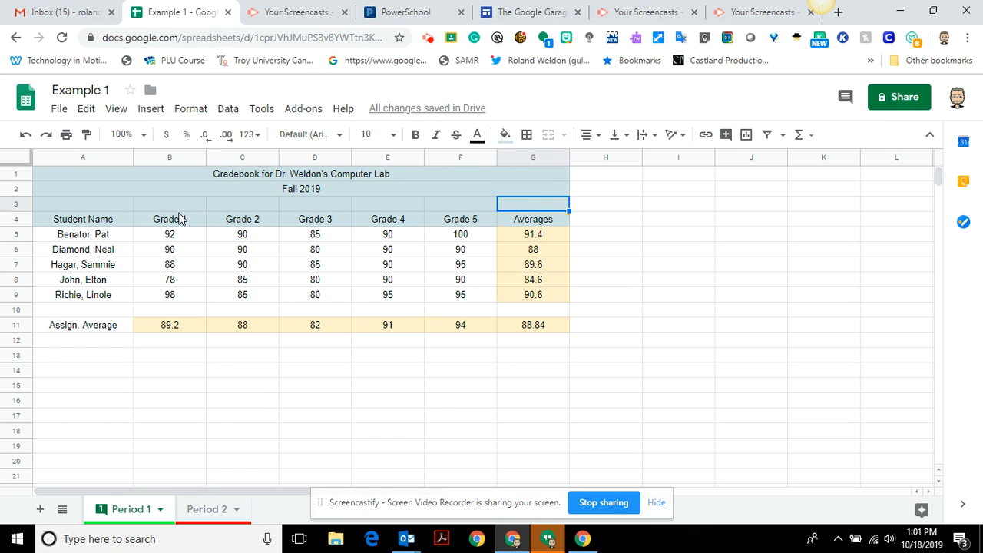
left_click(17, 203)
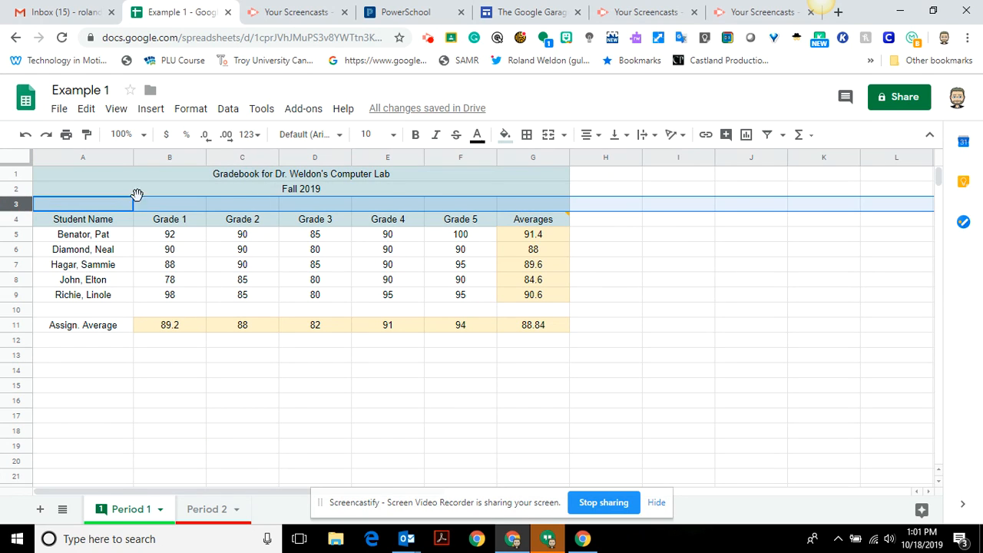
left_click(518, 206)
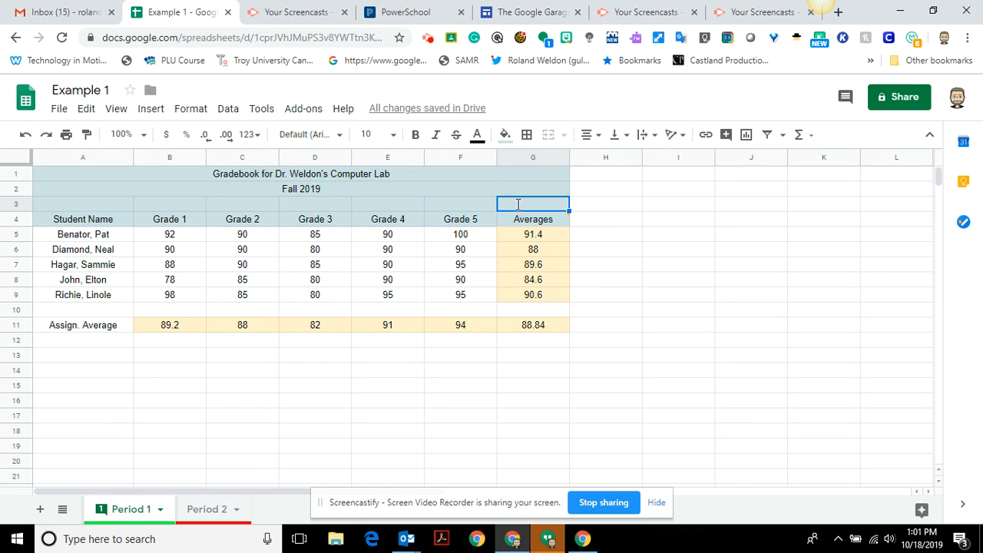
type("Period 1")
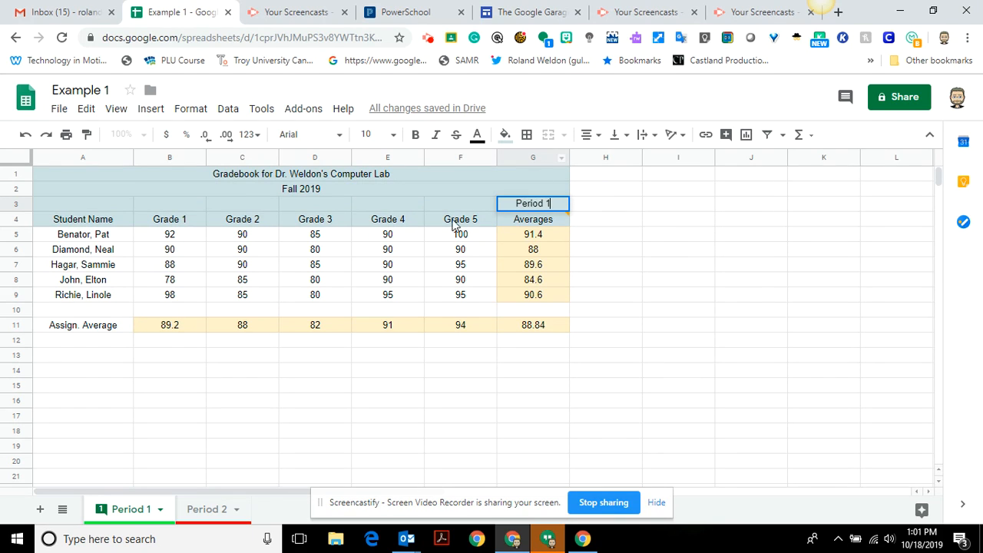
left_click(208, 509)
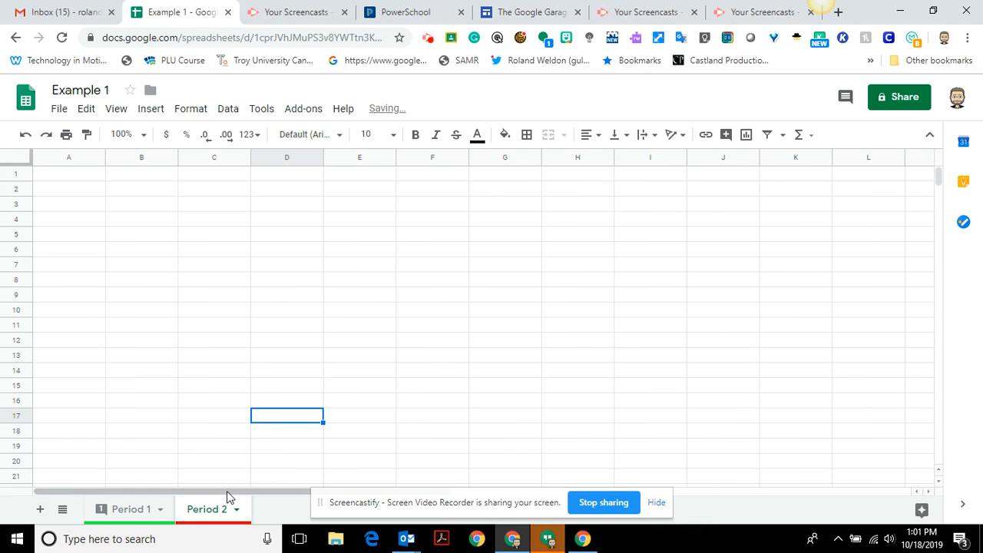
left_click(146, 510)
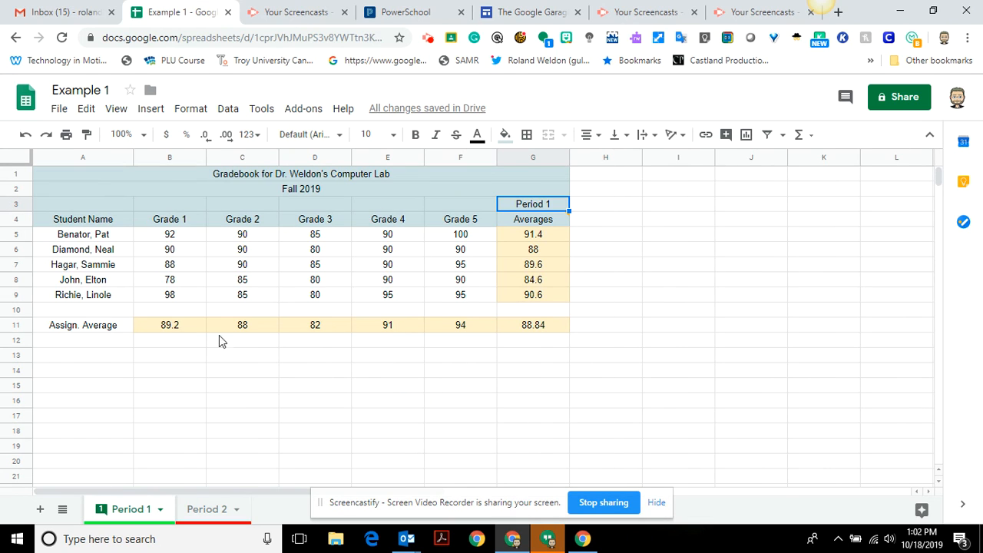
left_click(208, 511)
left_click(137, 514)
left_click_drag(99, 234, 99, 326)
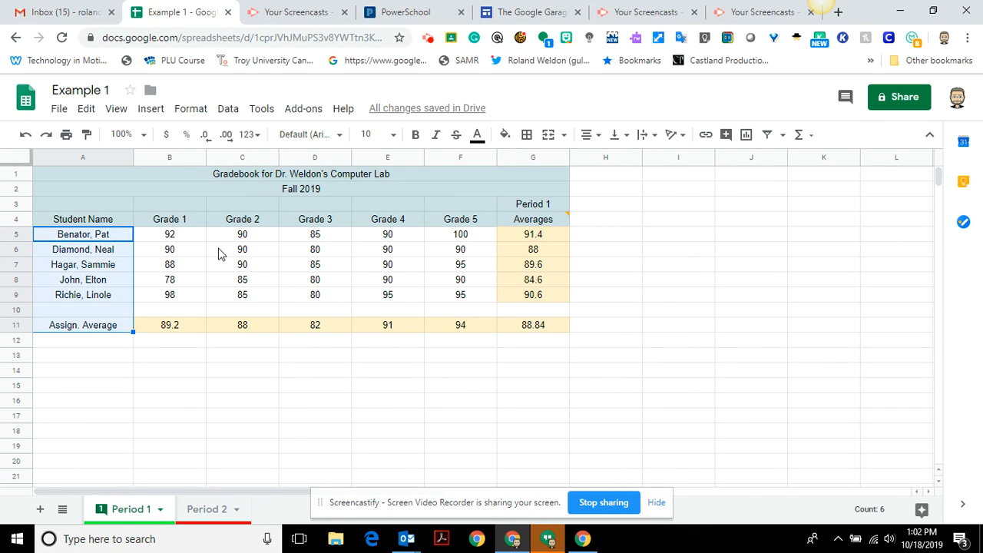
left_click_drag(136, 172, 137, 221)
mouse_move(509, 229)
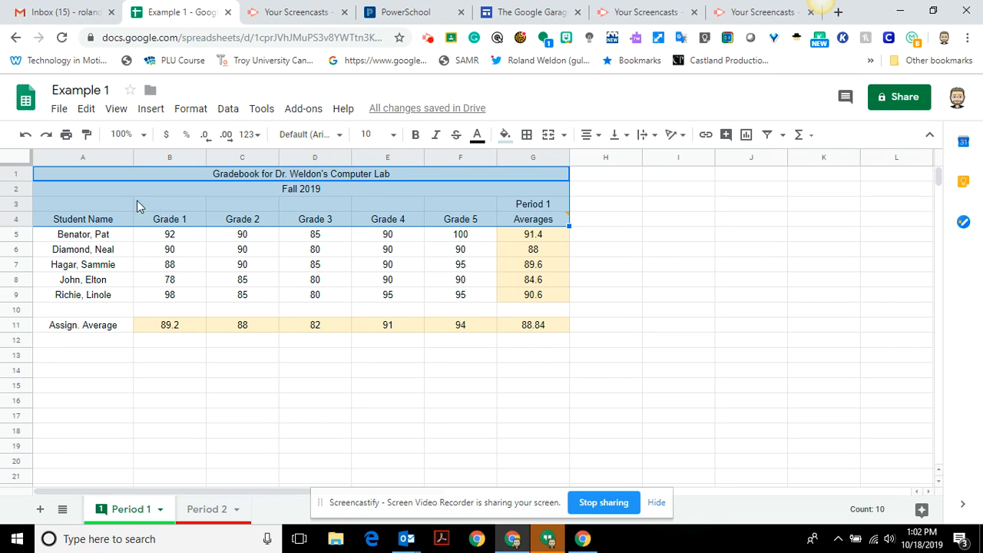
left_click(83, 109)
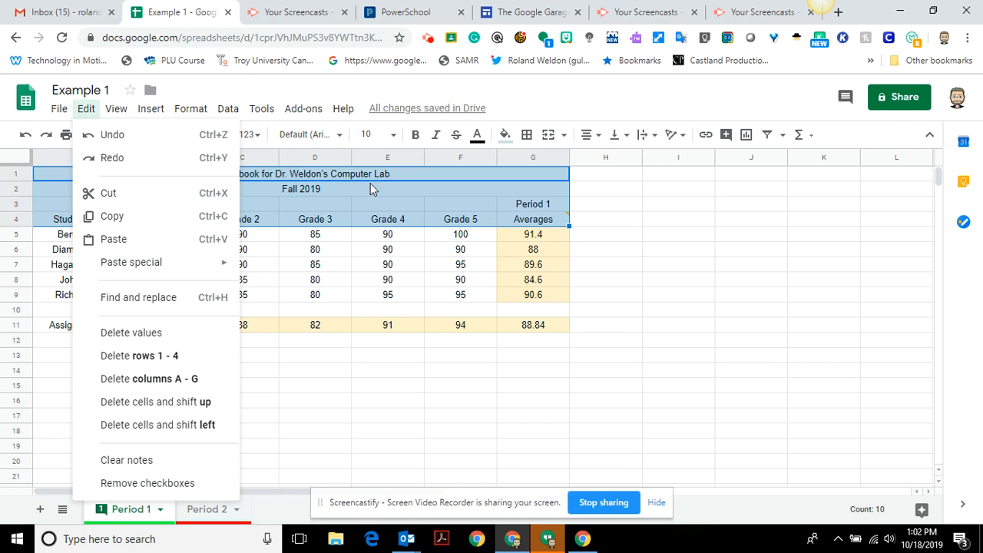
right_click(395, 186)
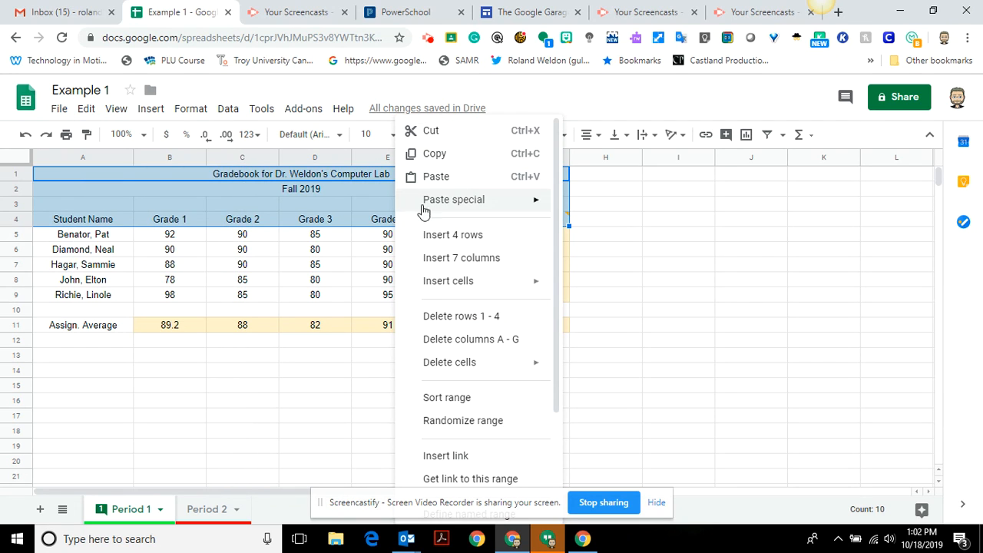
left_click(325, 252)
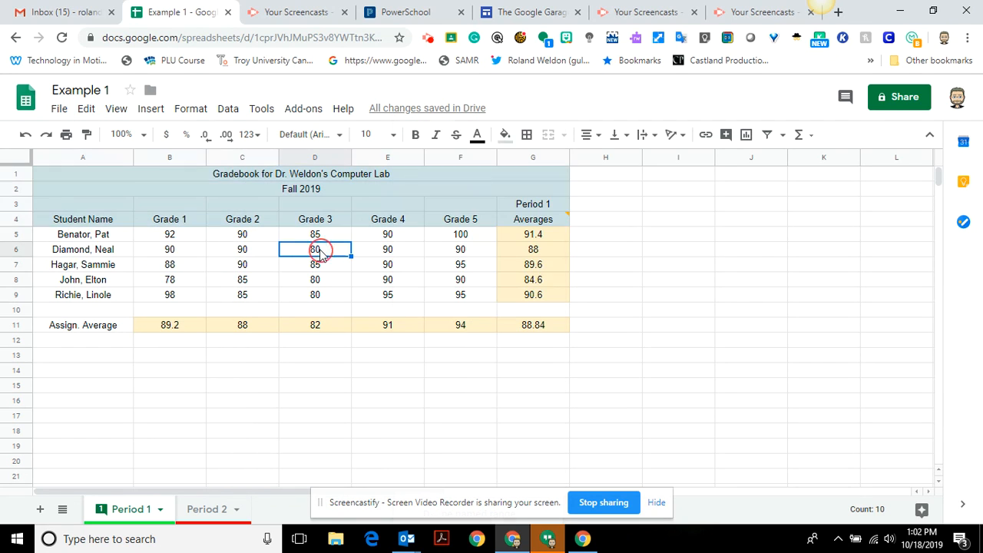
- Copy the gradebook header block A1:G4 from the Period 1 sheet and paste it at cell A1 of the Period 2 sheet
left_click(132, 189)
left_click_drag(137, 221, 136, 224)
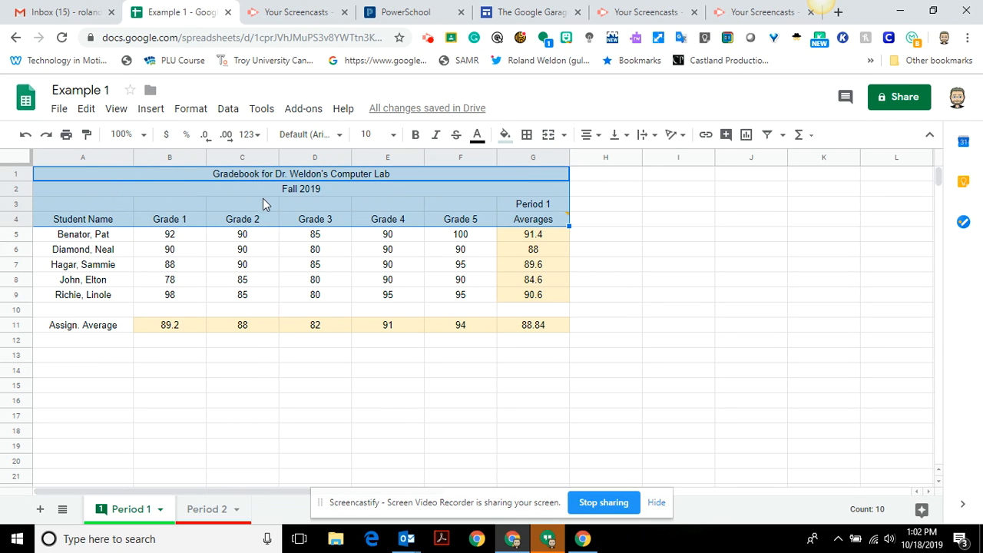
right_click(109, 196)
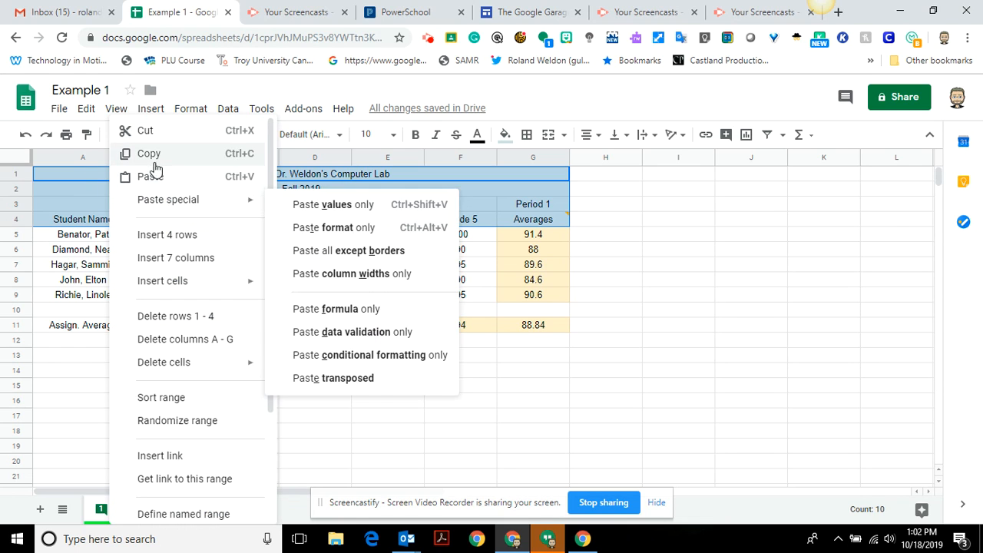
left_click(152, 160)
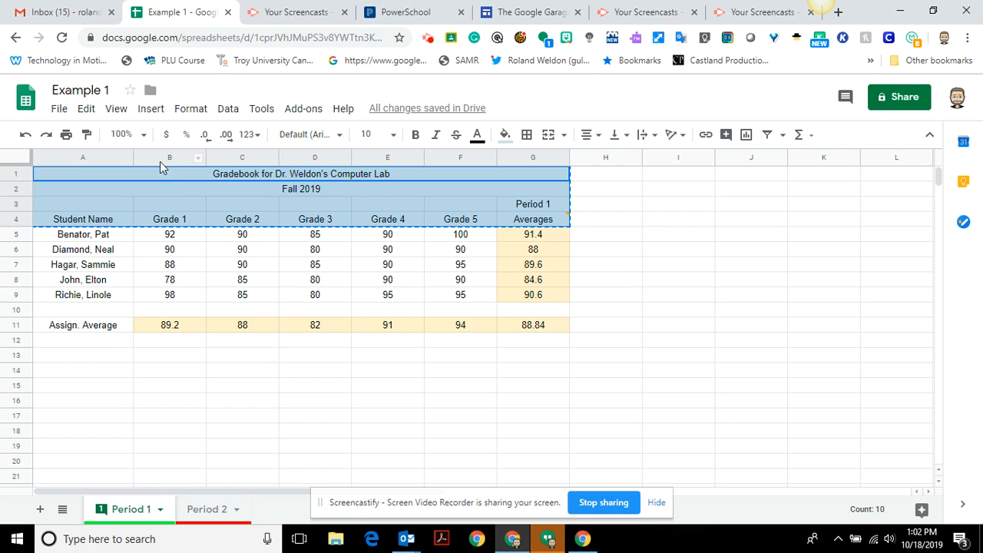
left_click(201, 510)
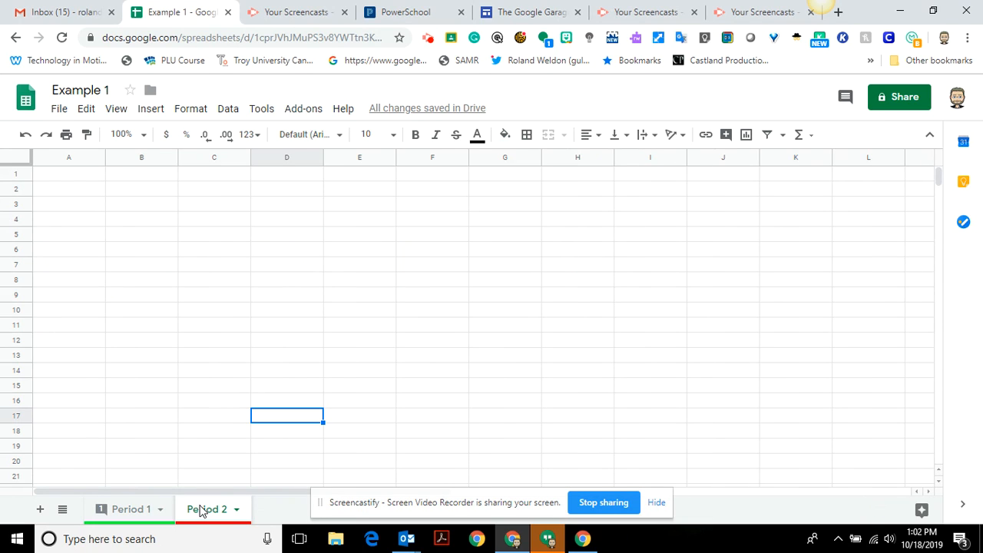
left_click(65, 179)
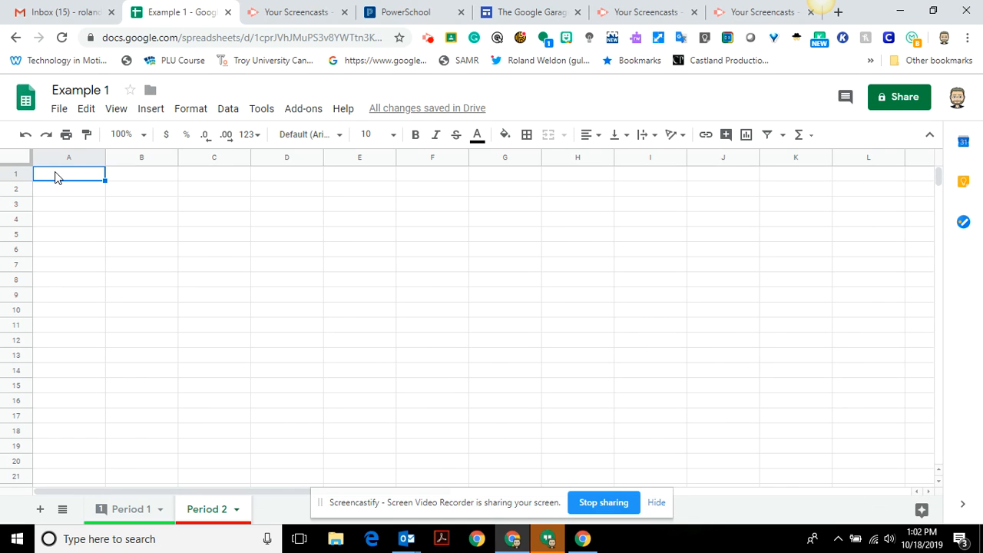
key("ctrl+v")
left_click(176, 374)
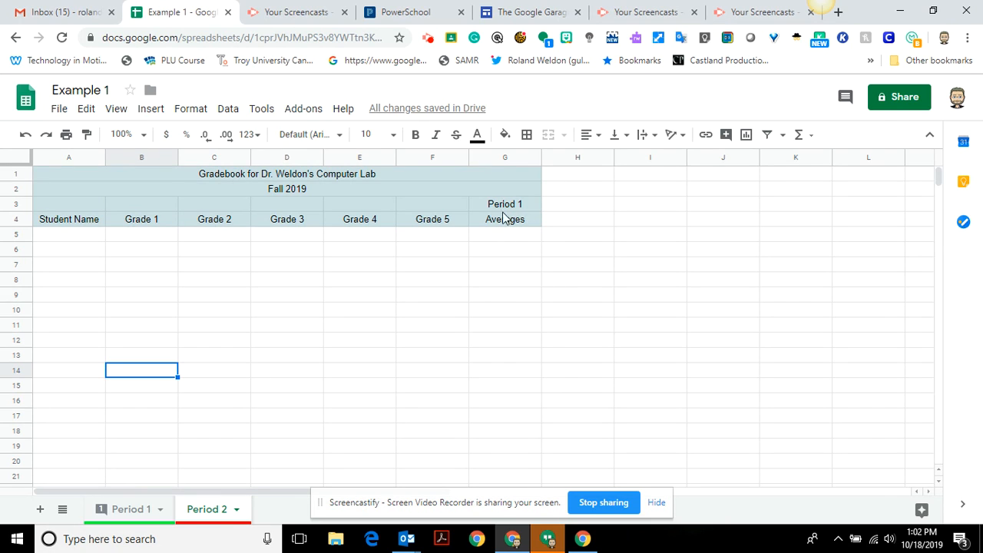
- Change the period label in cell G3 of the Period 2 sheet to "Period 2"
double_click(534, 204)
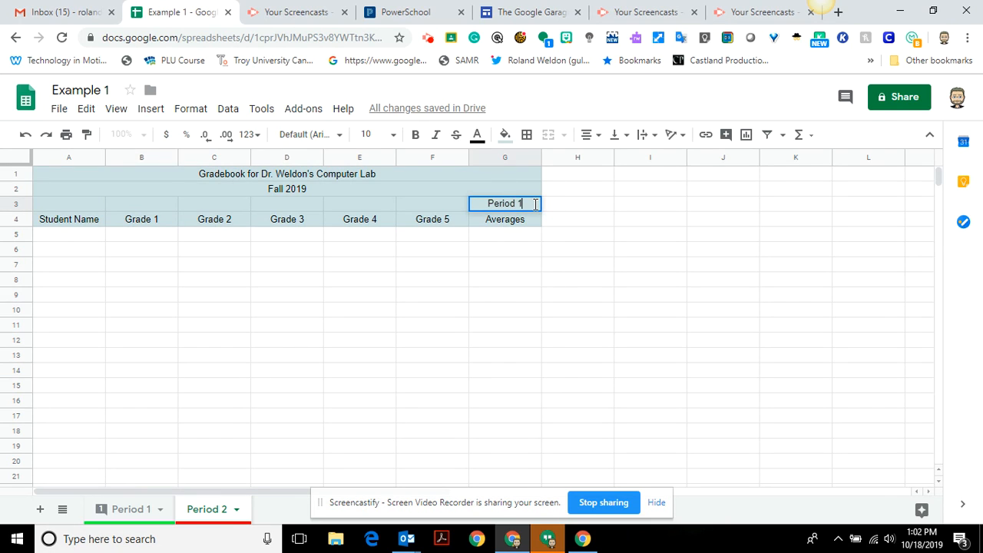
key("BackSpace")
type("2")
left_click(138, 338)
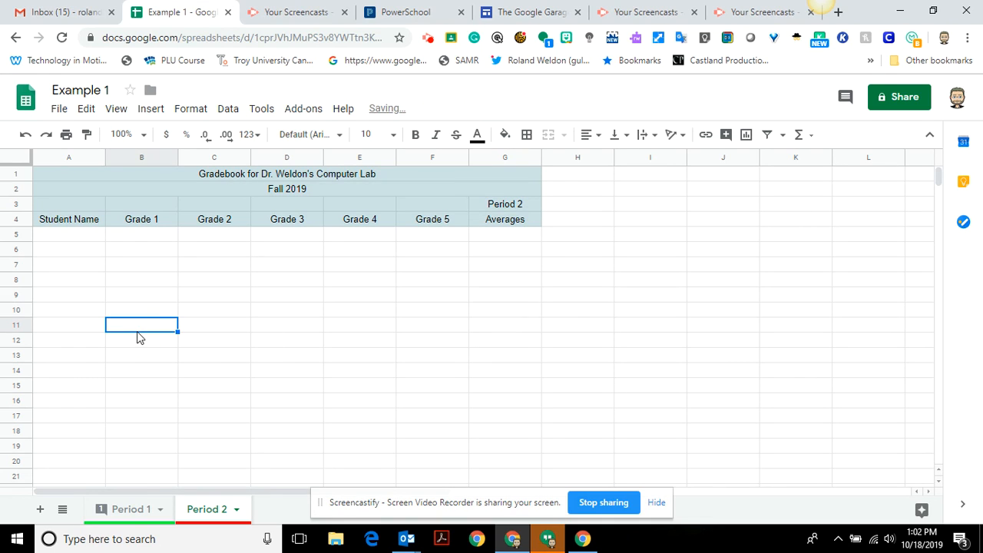
- Insert a chart of the gradebook range A1:G11 on the Period 1 sheet and set its type to Line chart
left_click(131, 509)
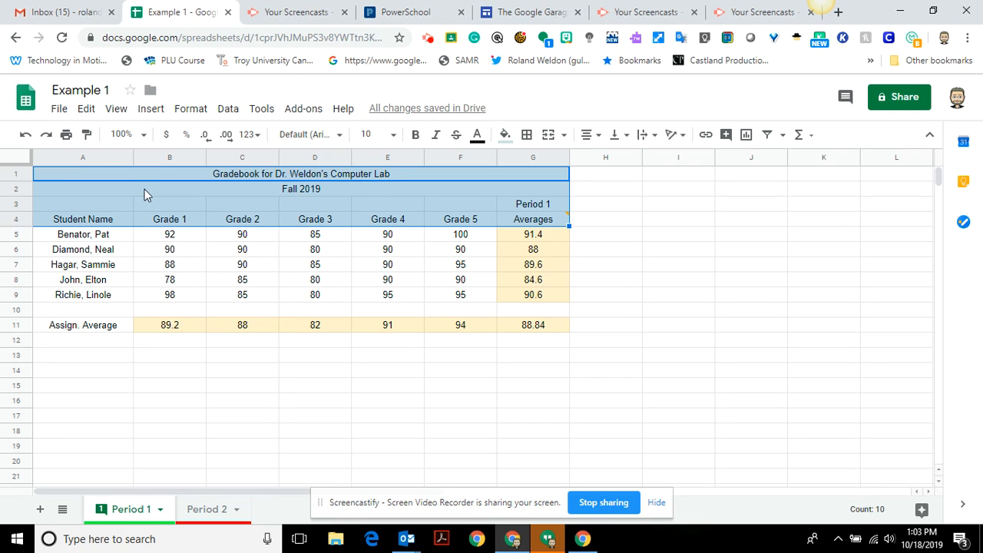
left_click_drag(128, 173, 138, 329)
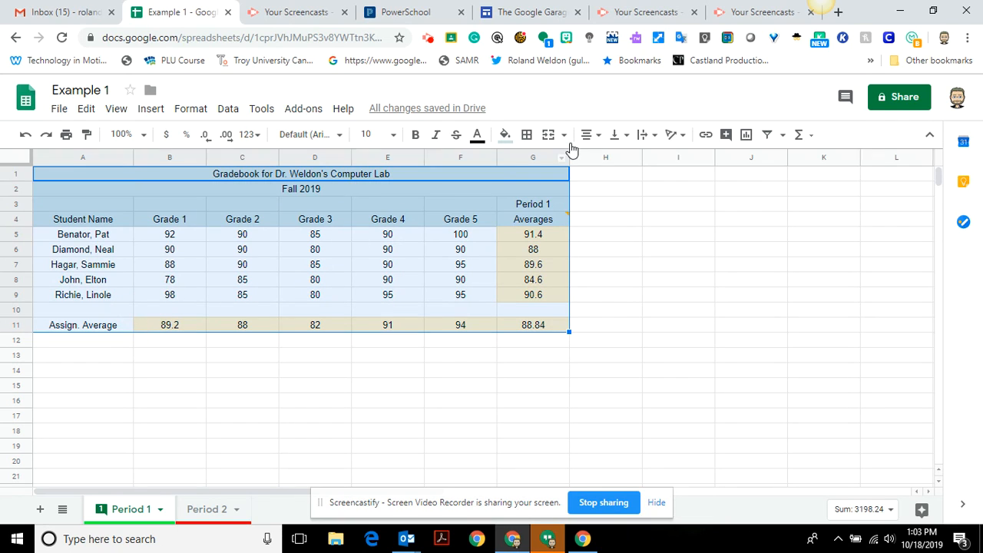
left_click(747, 140)
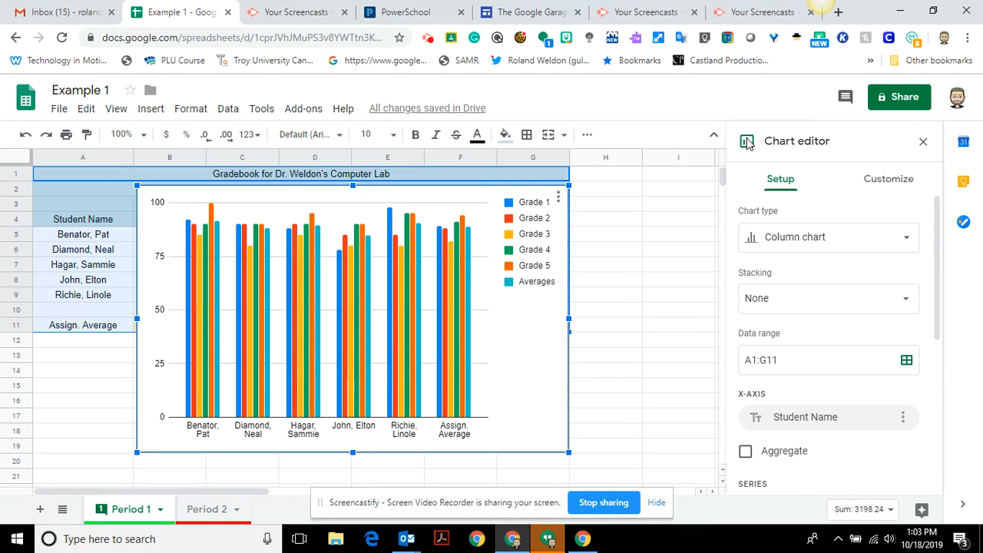
left_click(779, 238)
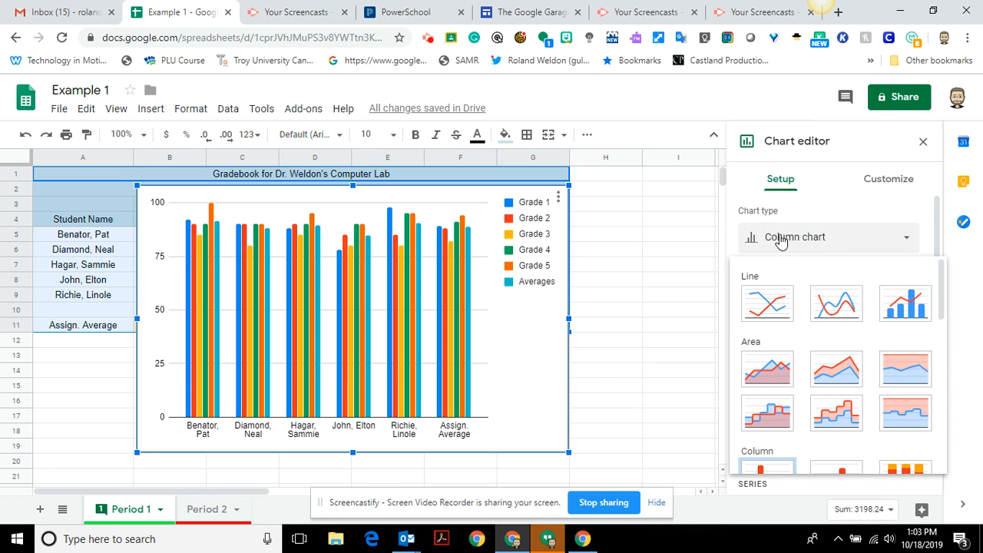
left_click(769, 306)
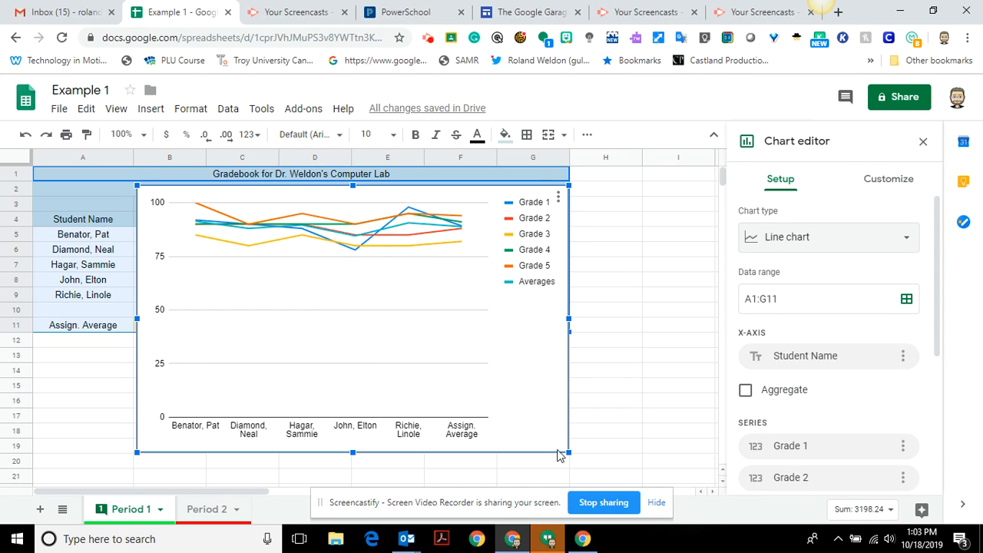
- Shrink the line chart and place it just below the Assign. Average row, starting in column A
left_click_drag(569, 452, 486, 410)
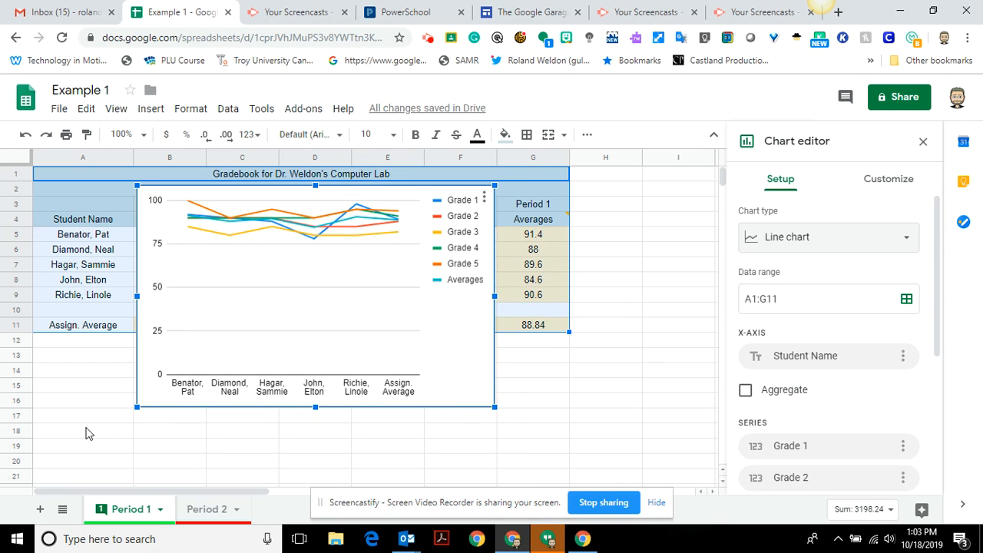
left_click_drag(326, 299, 223, 464)
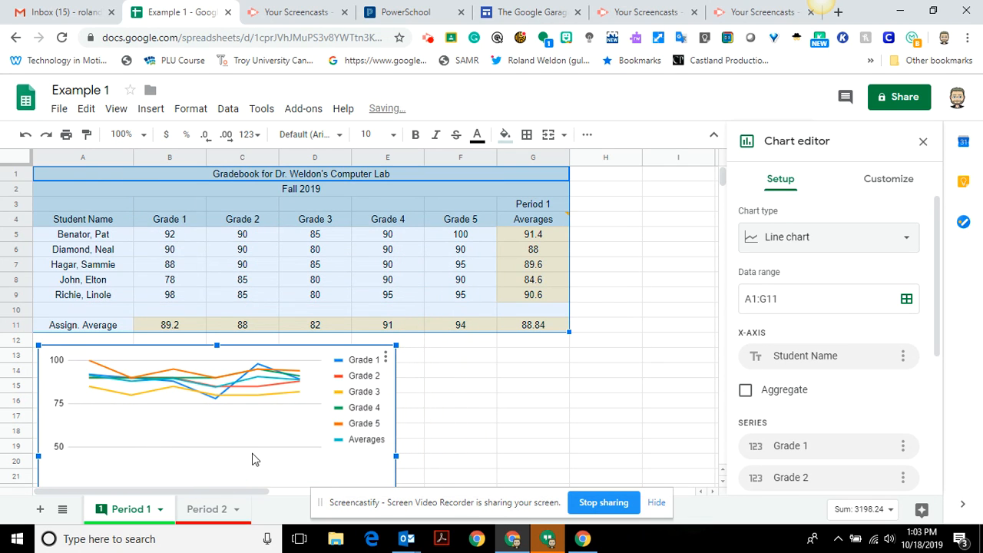
left_click_drag(725, 178, 723, 182)
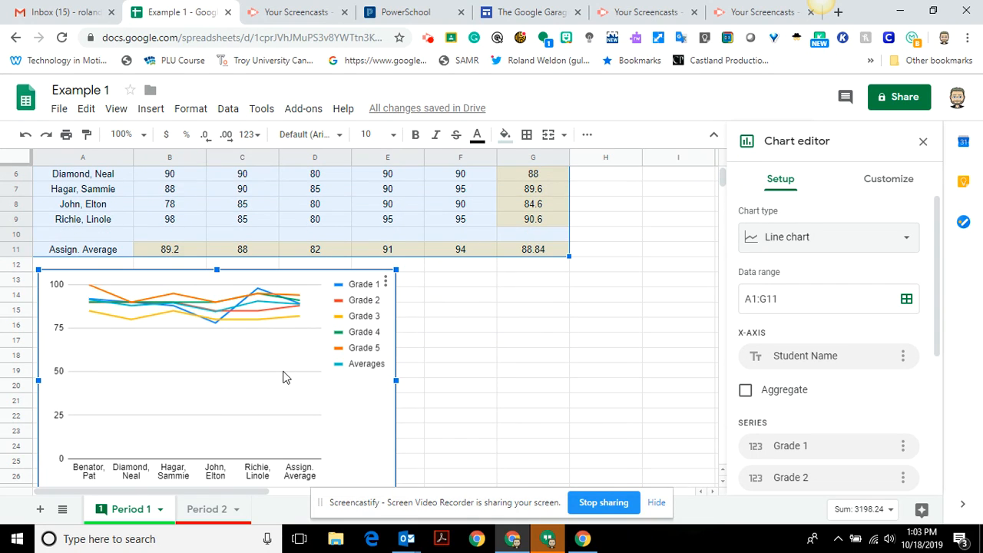
- Move the line chart to its own sheet and rename that sheet "Averages 1st Period"
left_click(386, 283)
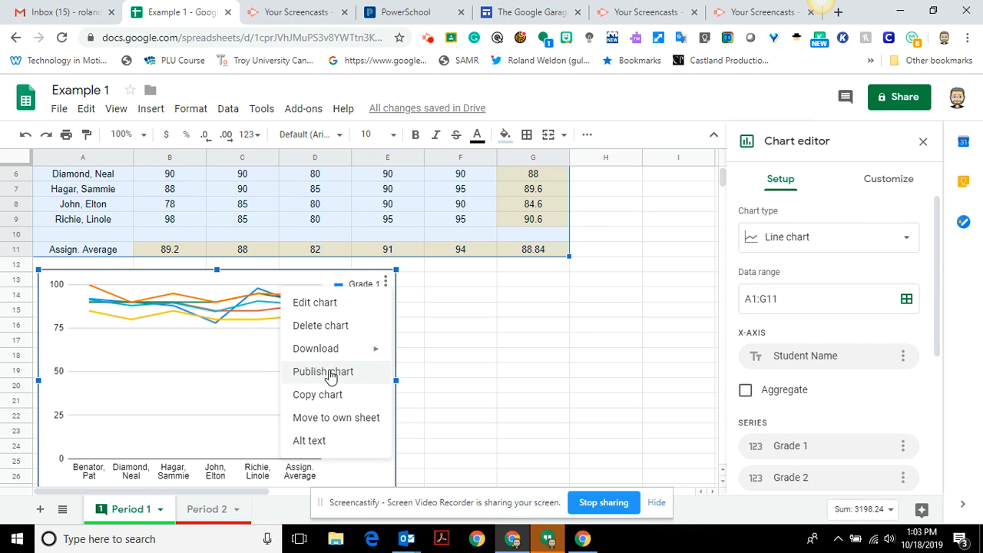
left_click(331, 418)
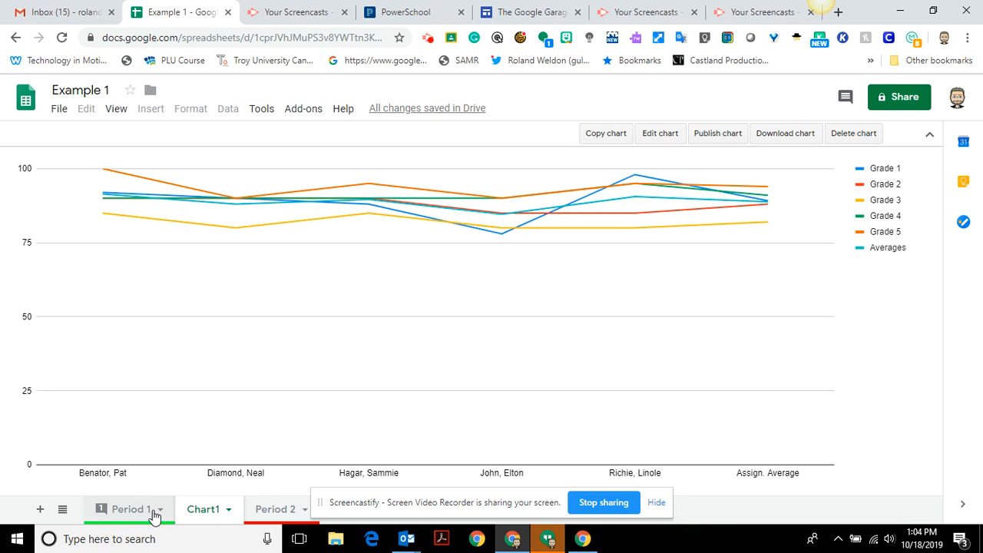
left_click(229, 511)
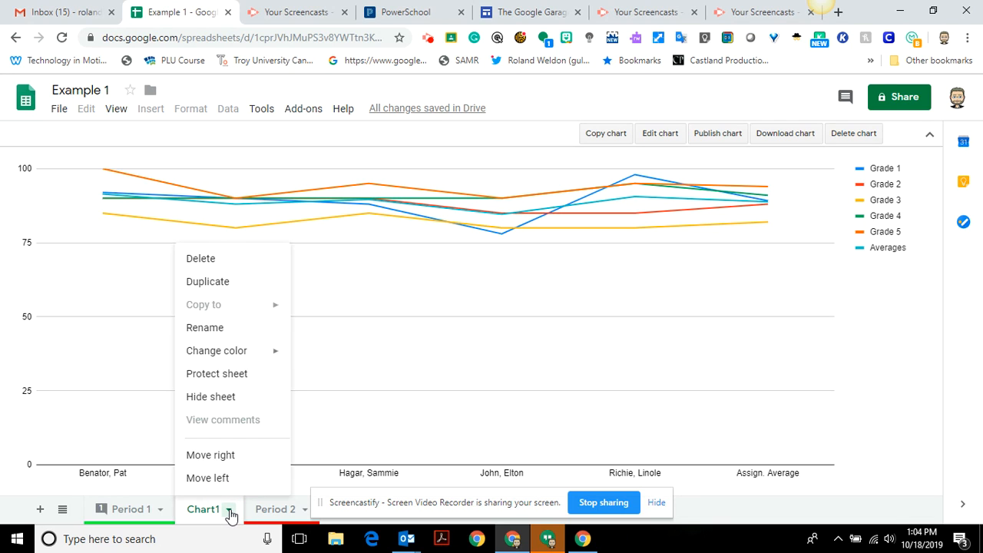
left_click(216, 330)
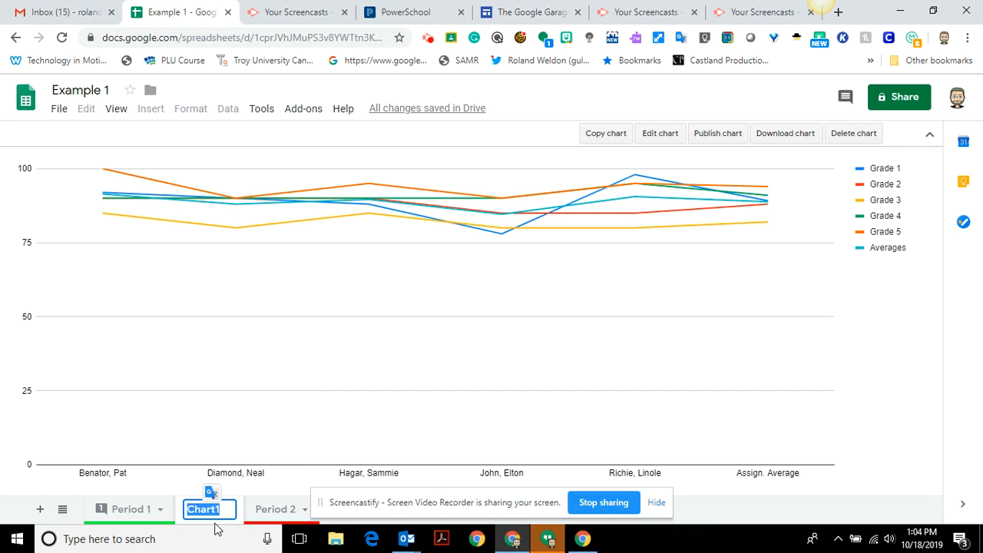
type("Averages ")
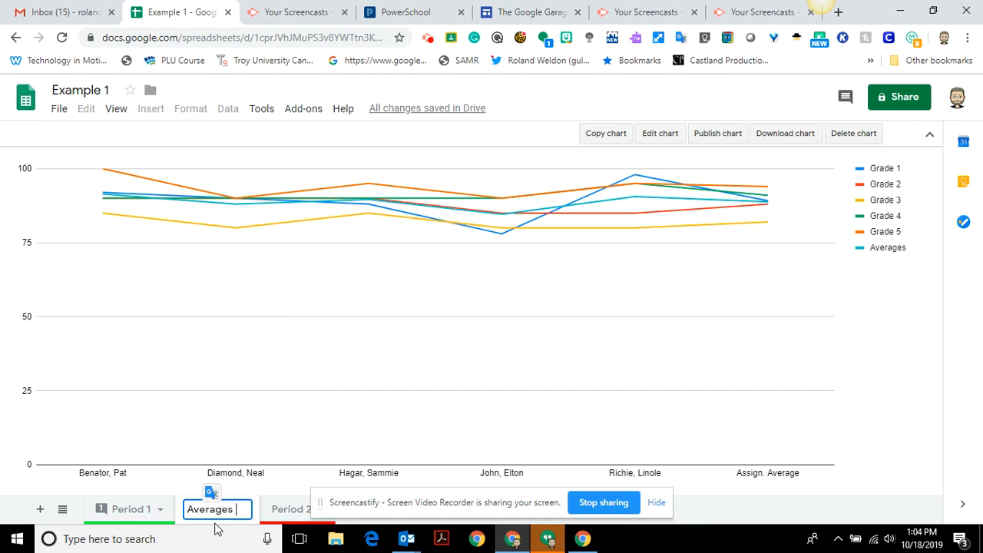
type("1st Period")
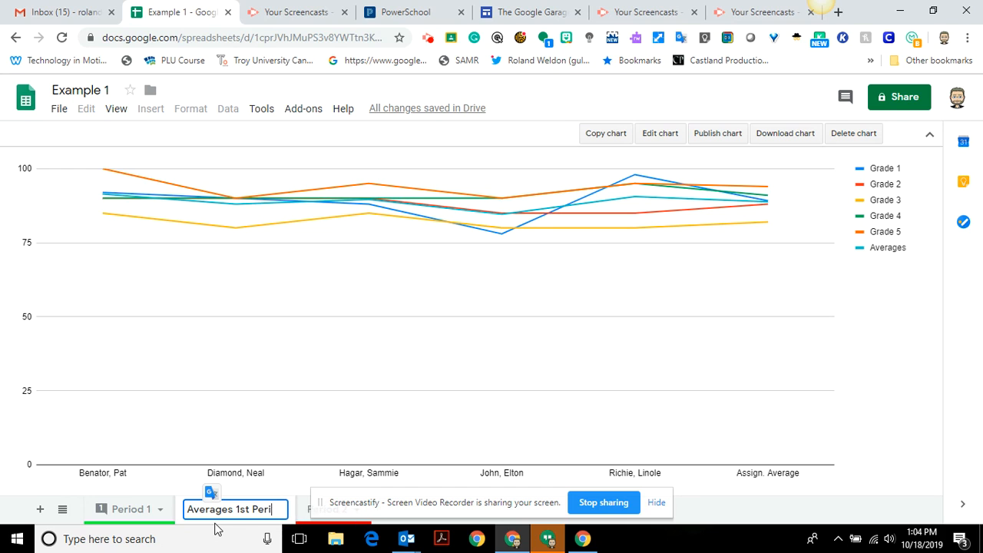
double_click(239, 429)
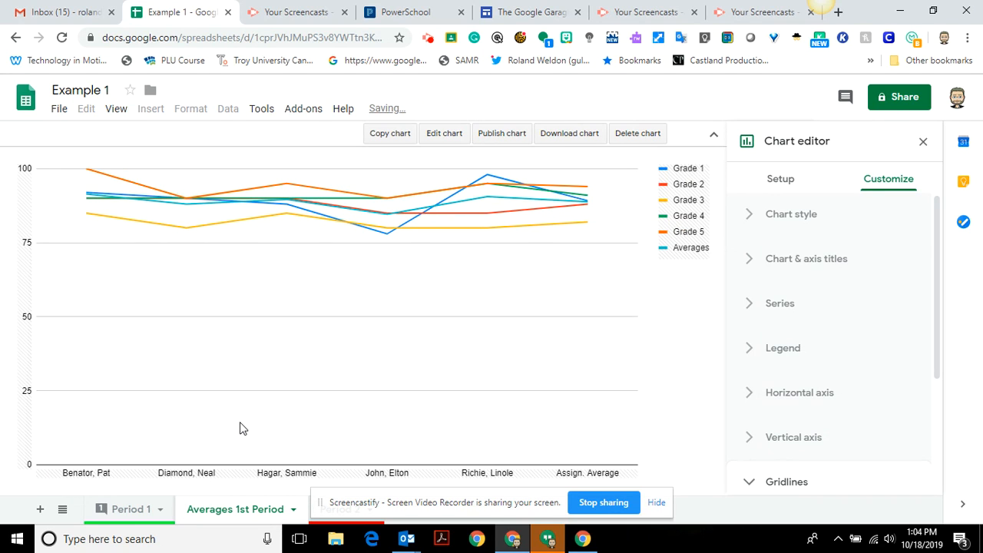
- Look at the Period 1 and Averages 1st Period sheets and view the spreadsheet's sharing options without adding anyone
left_click(129, 511)
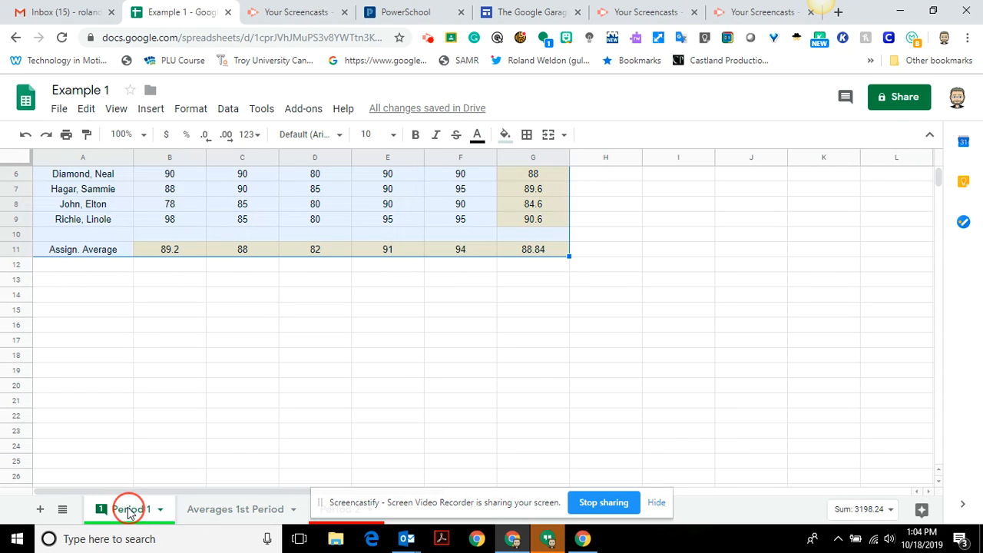
left_click(212, 513)
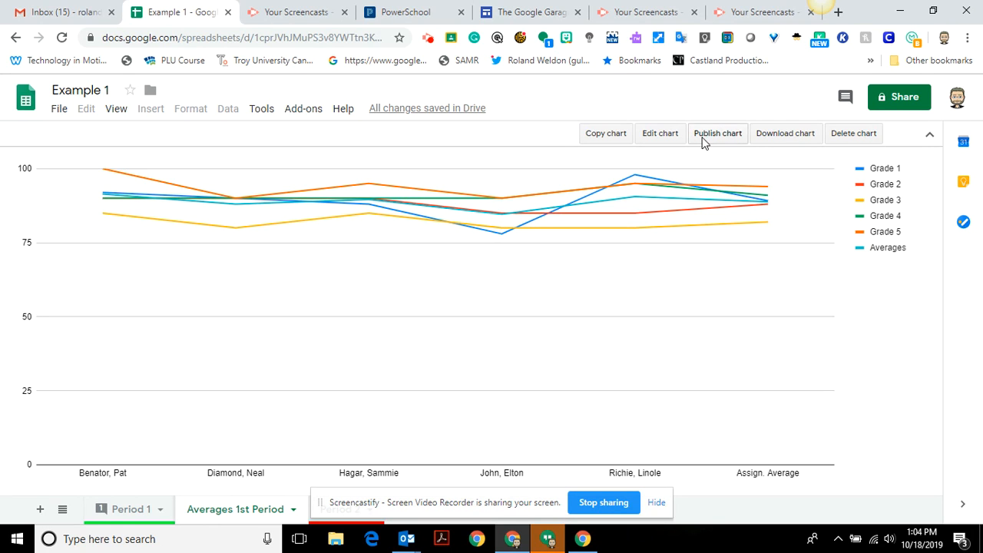
left_click(901, 100)
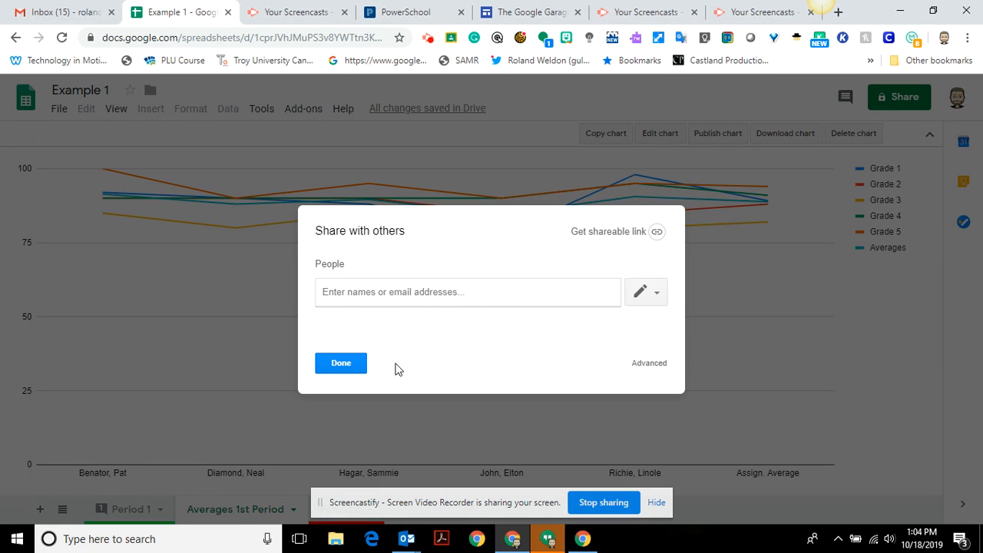
left_click(340, 370)
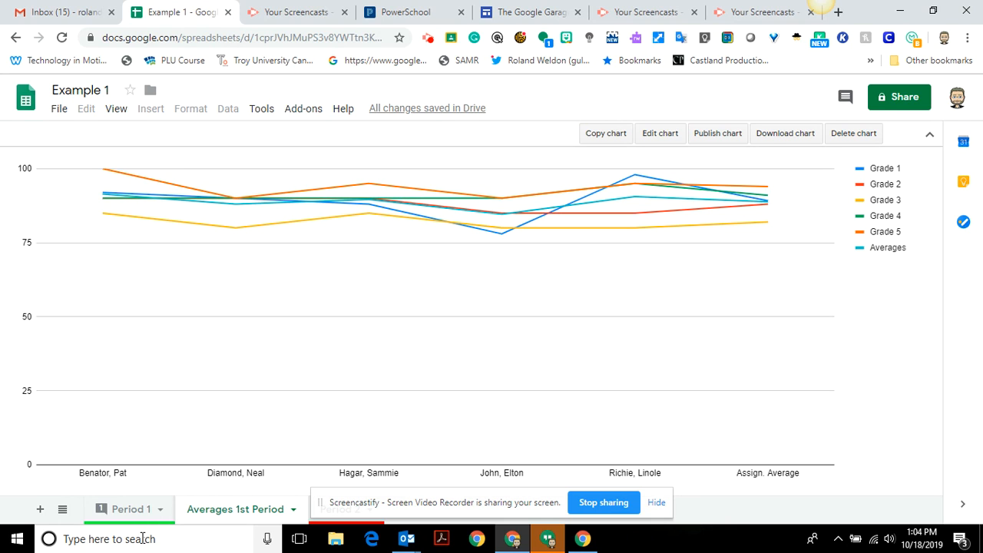
- Insert another chart of A1:G11 on the Period 1 sheet and set its type to Pie chart
left_click(129, 510)
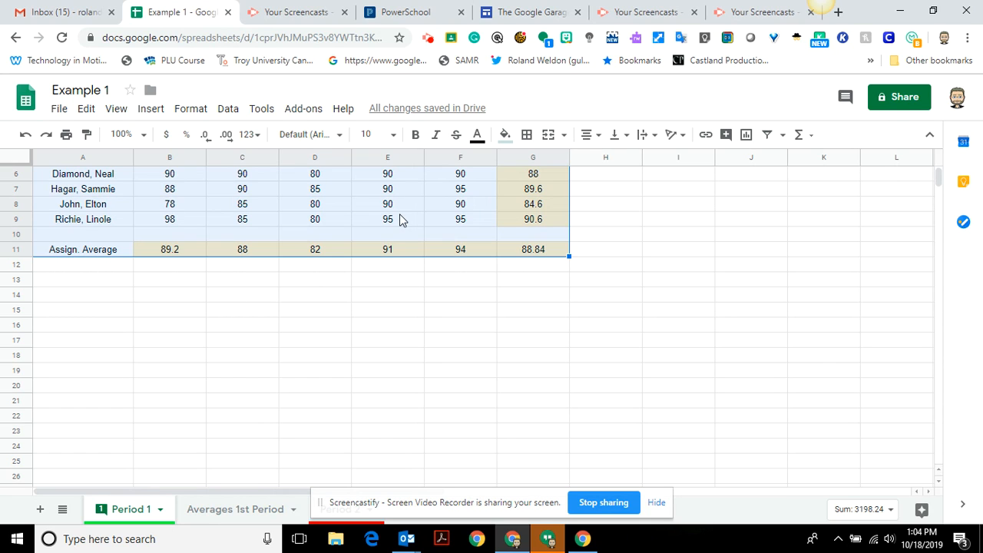
left_click(747, 136)
left_click(818, 238)
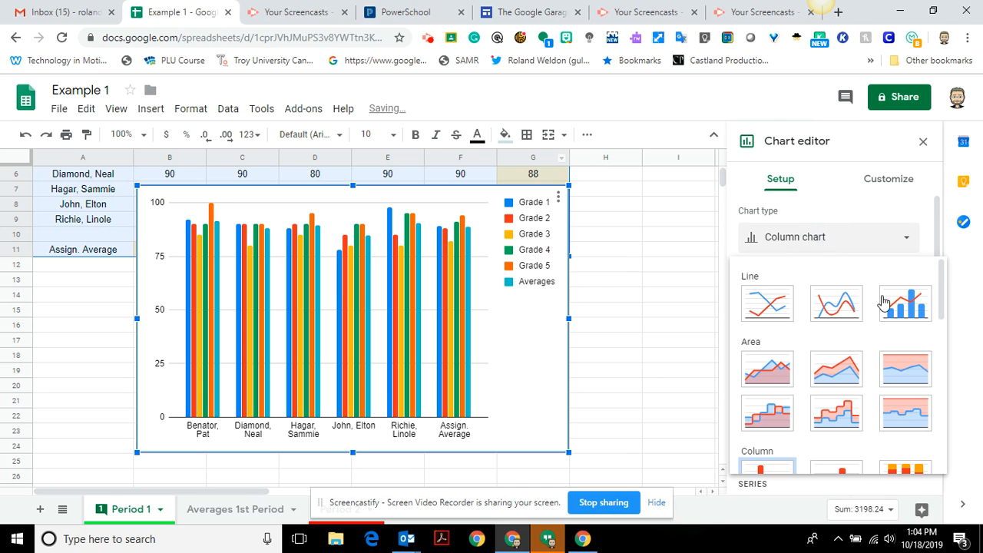
left_click_drag(944, 273, 945, 350)
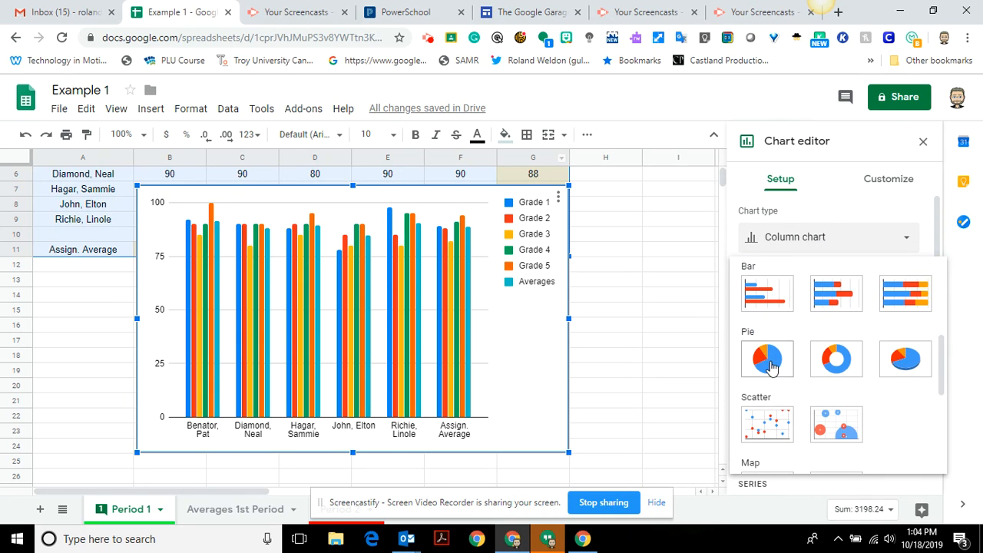
left_click(768, 358)
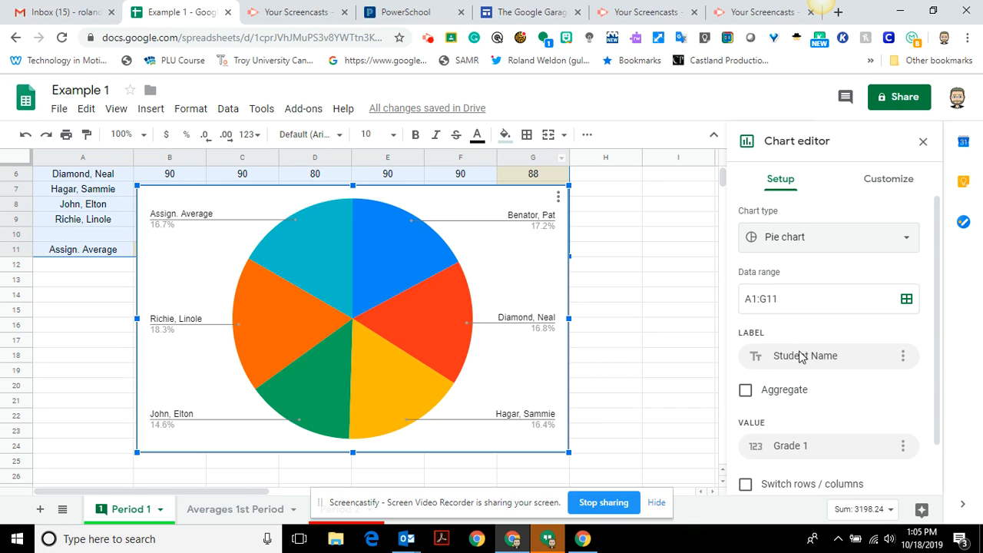
- Try the Stacked area chart type on the new Period 1 chart
left_click(779, 240)
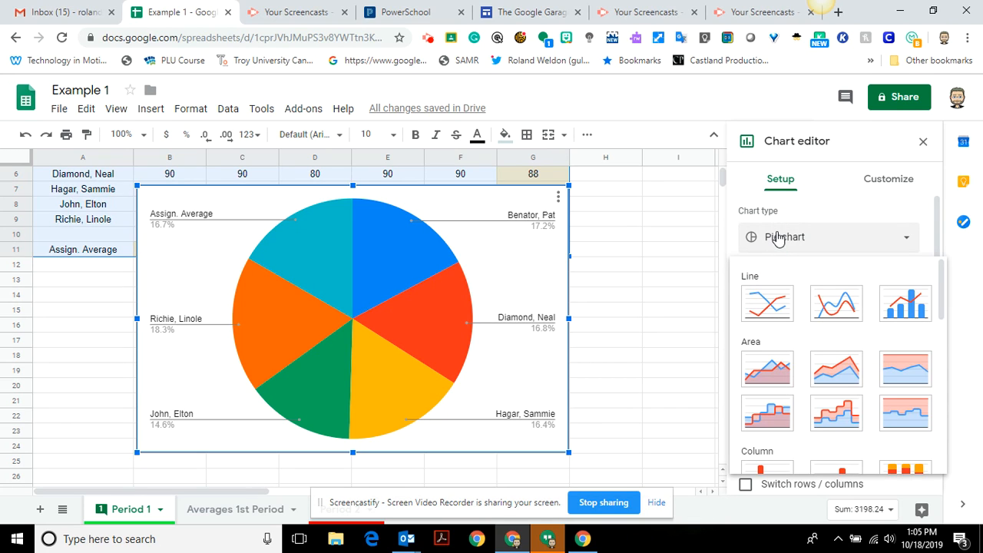
left_click(837, 366)
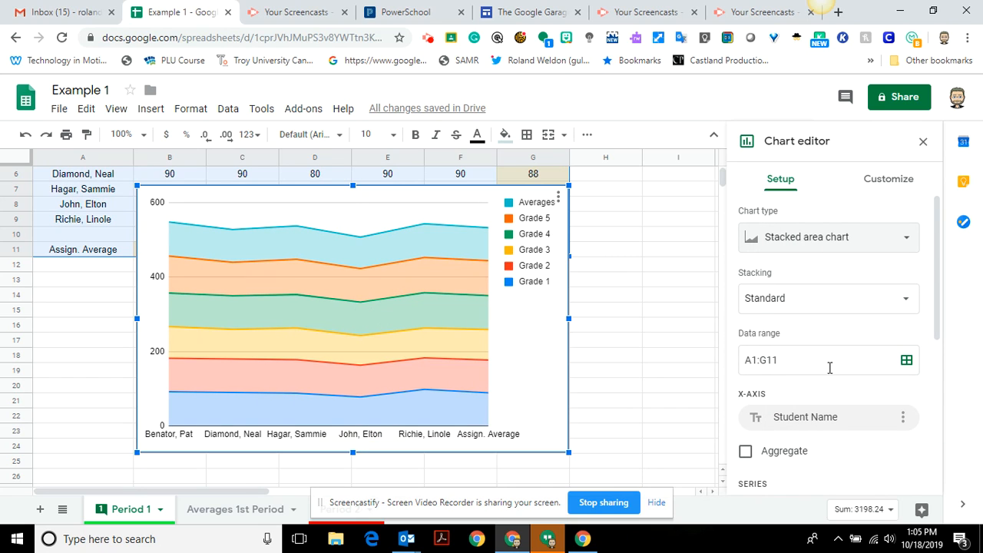
left_click(938, 307)
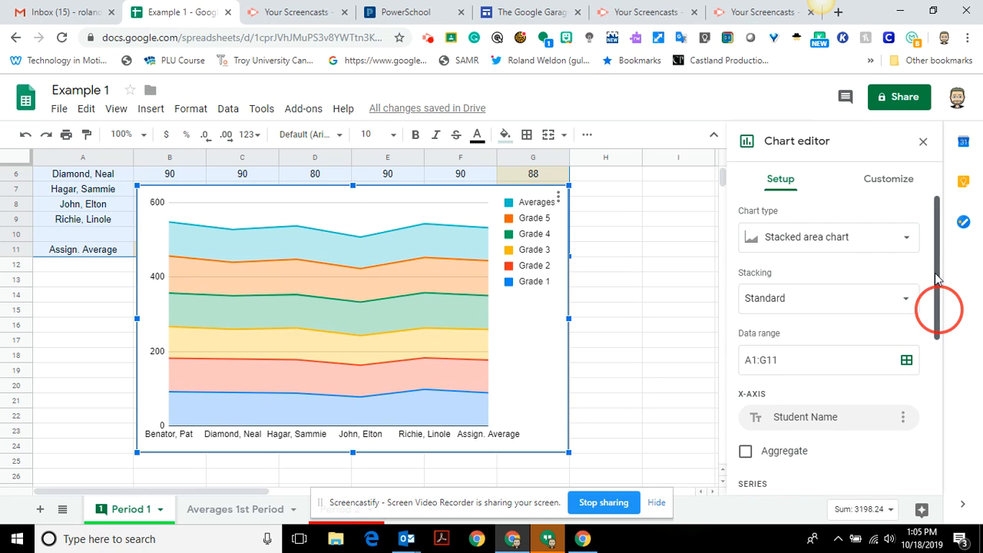
- Change the new Period 1 chart to a Combo chart and review its series list
left_click(849, 243)
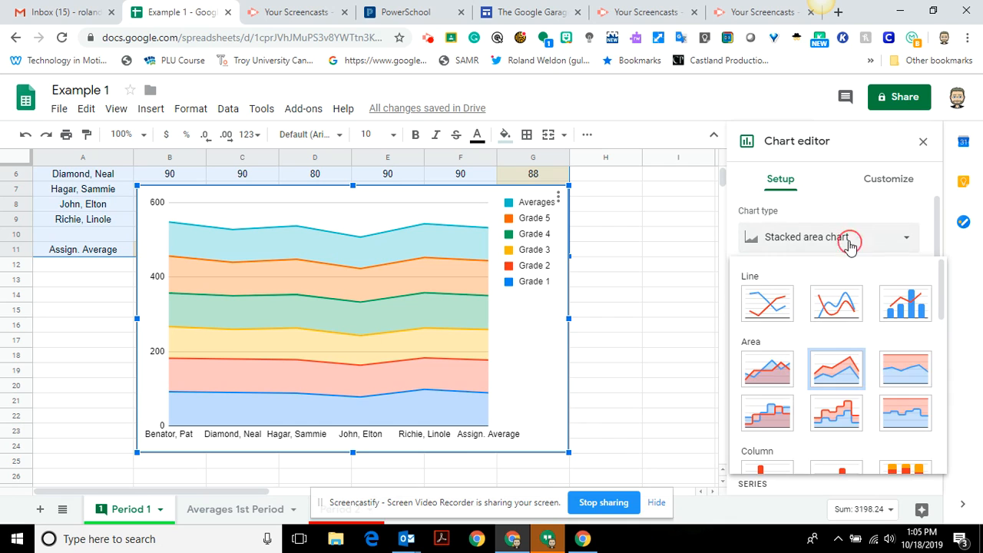
left_click(910, 306)
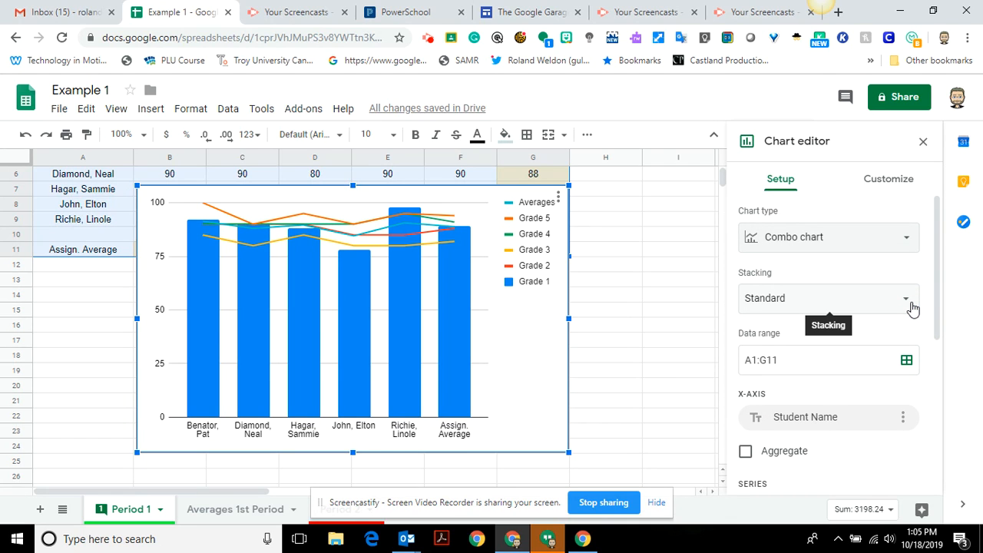
left_click_drag(936, 296, 932, 401)
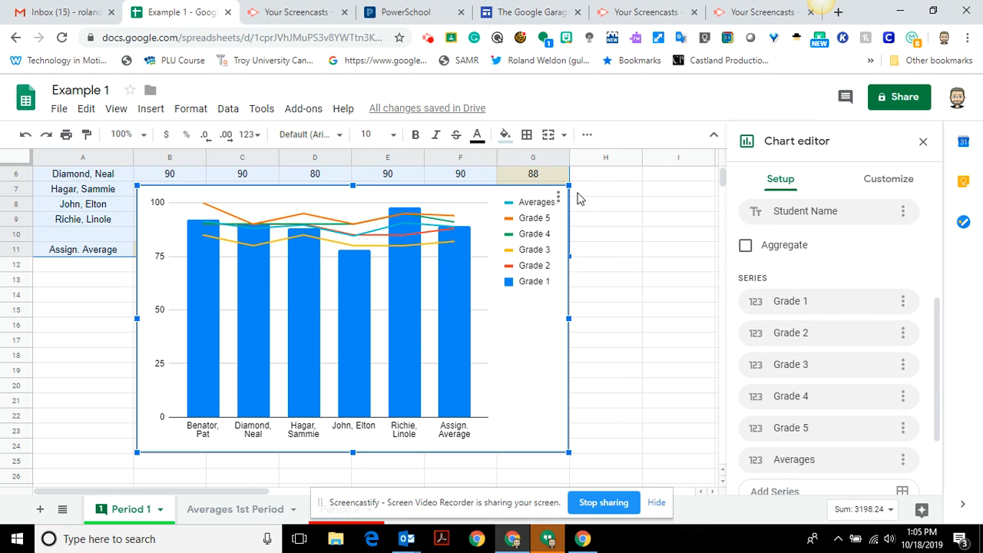
- Shrink the combo chart and place it below the Assign. Average row, spanning about columns A to C and rows 13 to 22
left_click_drag(569, 186, 407, 342)
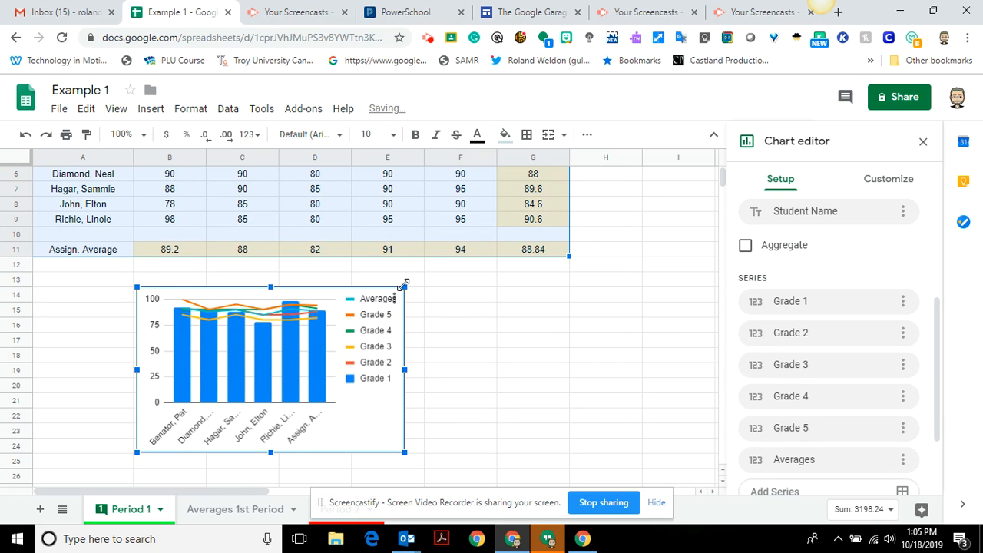
left_click(405, 368)
mouse_move(405, 368)
left_mouse_down()
mouse_move(464, 370)
mouse_move(406, 369)
left_mouse_up()
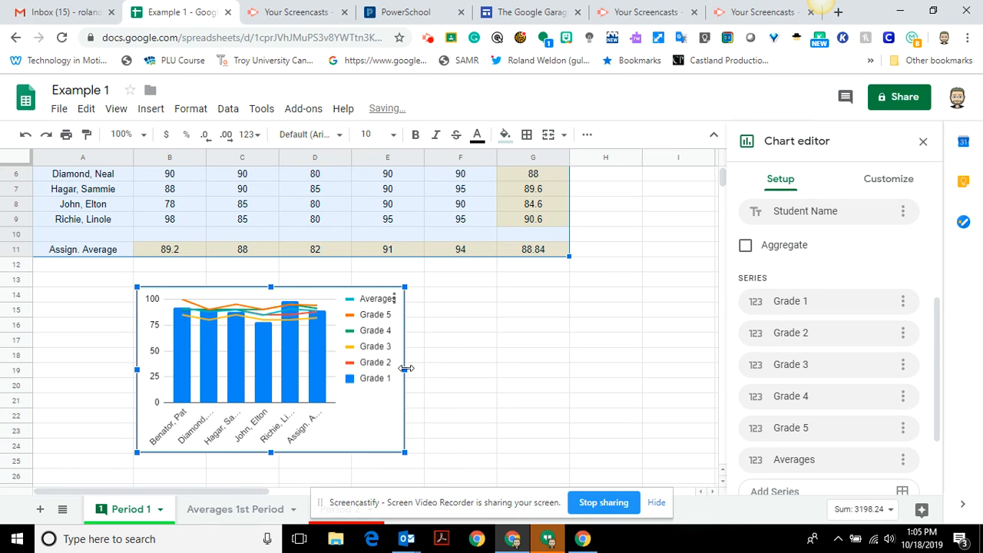
left_click(25, 135)
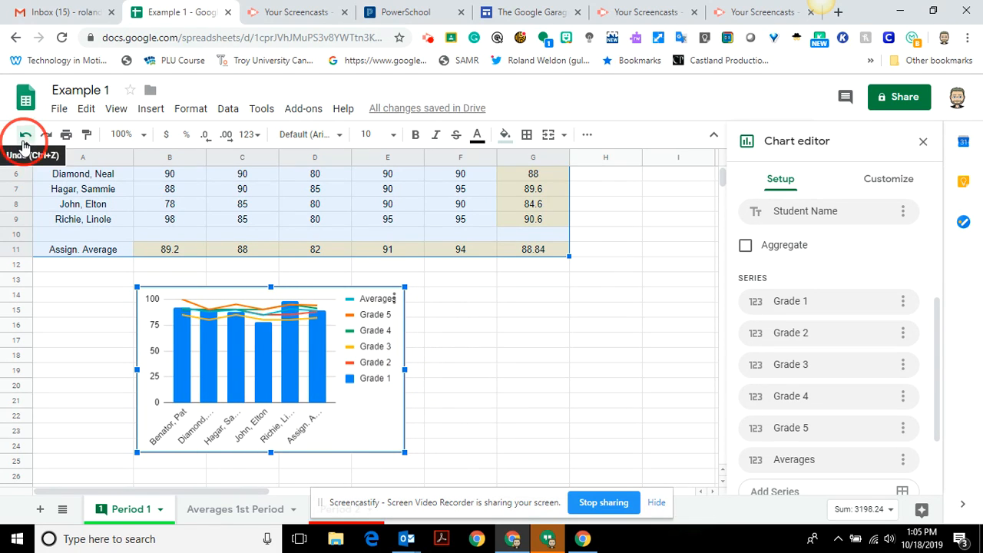
left_click(139, 292)
left_click_drag(132, 283, 171, 307)
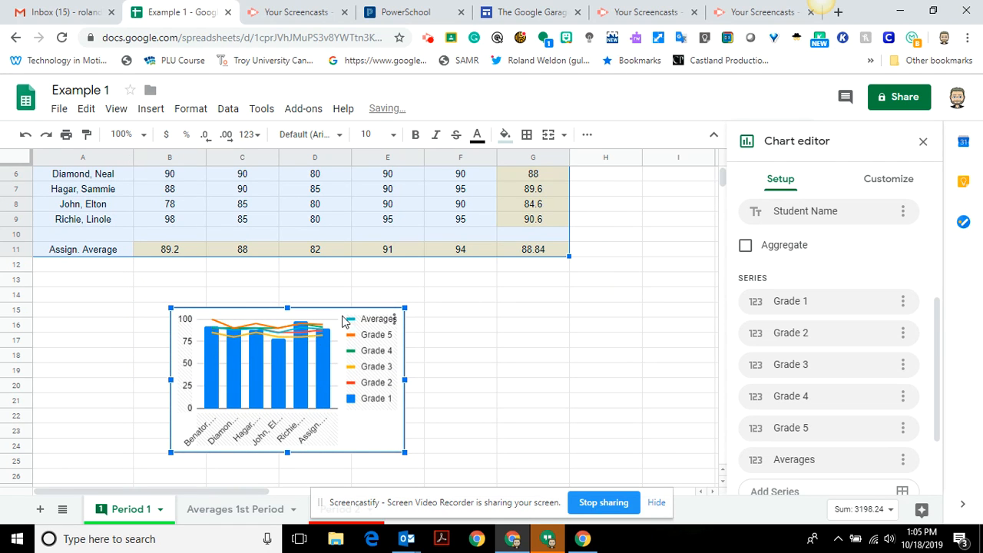
left_click_drag(358, 430, 236, 399)
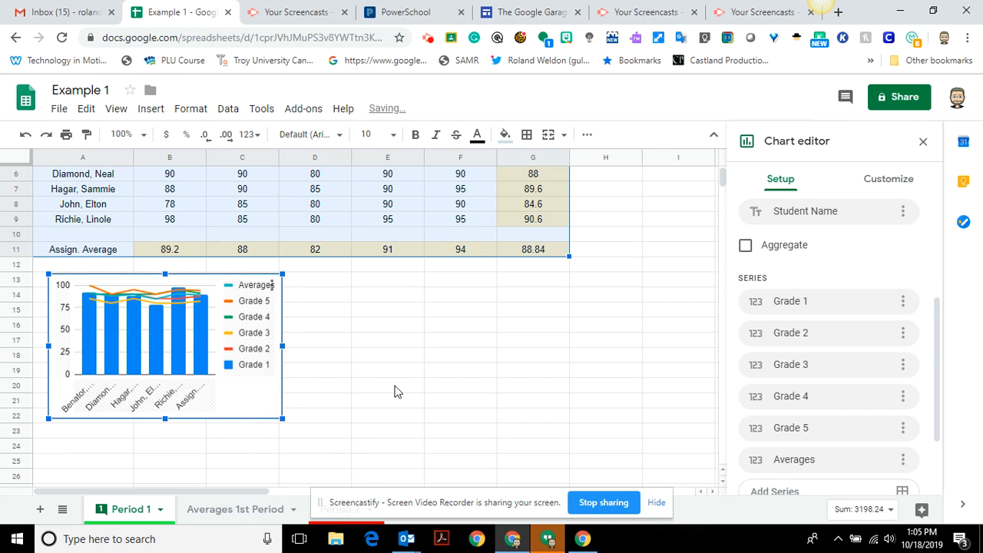
left_click(395, 392)
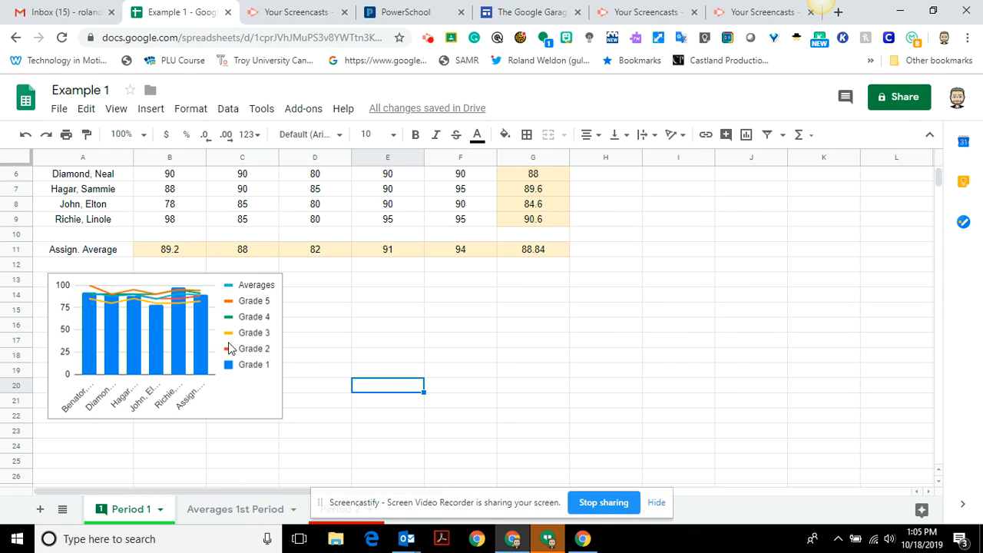
- View the chart on the Averages 1st Period sheet and return to the Period 1 sheet
left_click(217, 510)
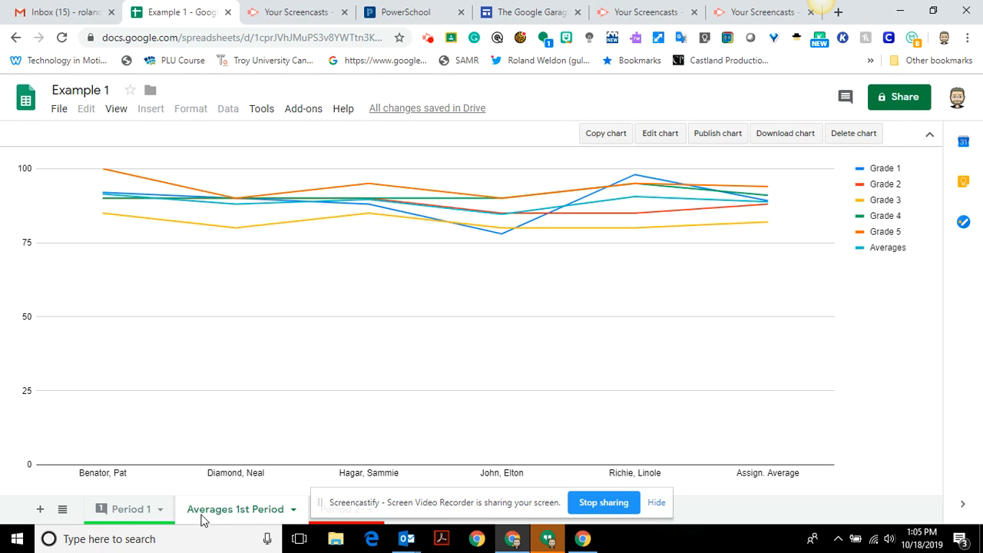
left_click(131, 510)
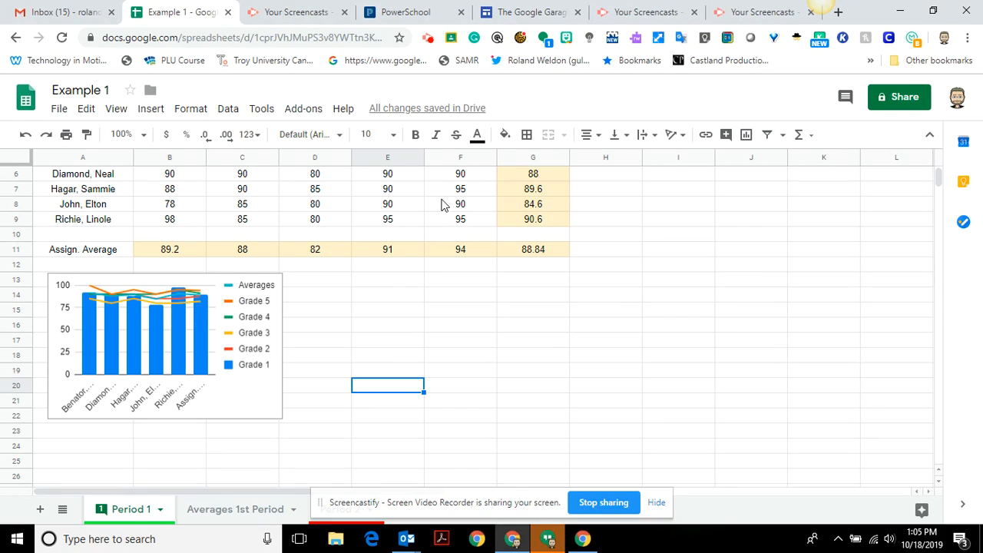